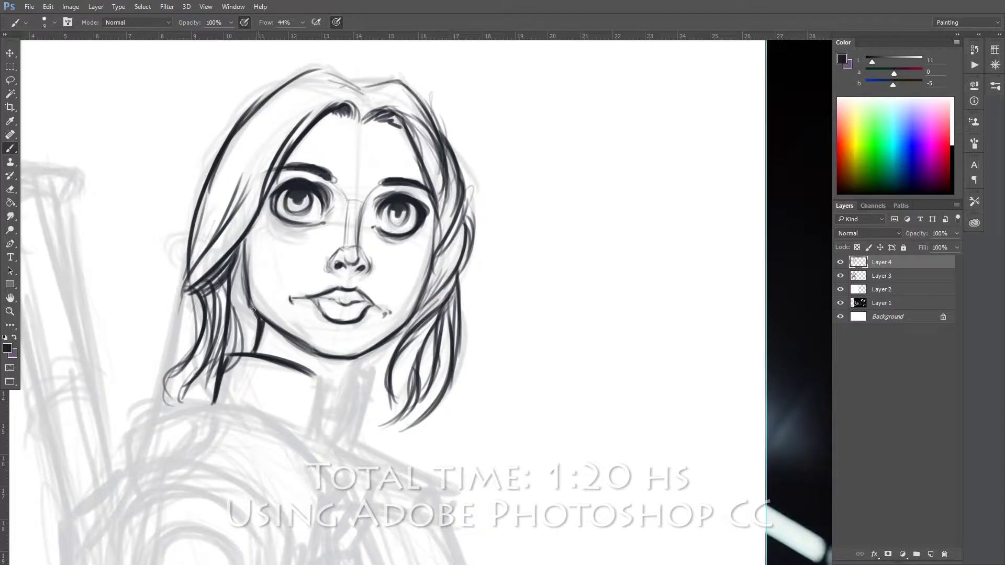
Step: Ink the front edges of the collar, and outline the near sleeve with a 15 px brush
mouse_move(346, 367)
left_mouse_down()
mouse_move(335, 435)
mouse_move(314, 440)
left_mouse_up()
key("ctrl+minus")
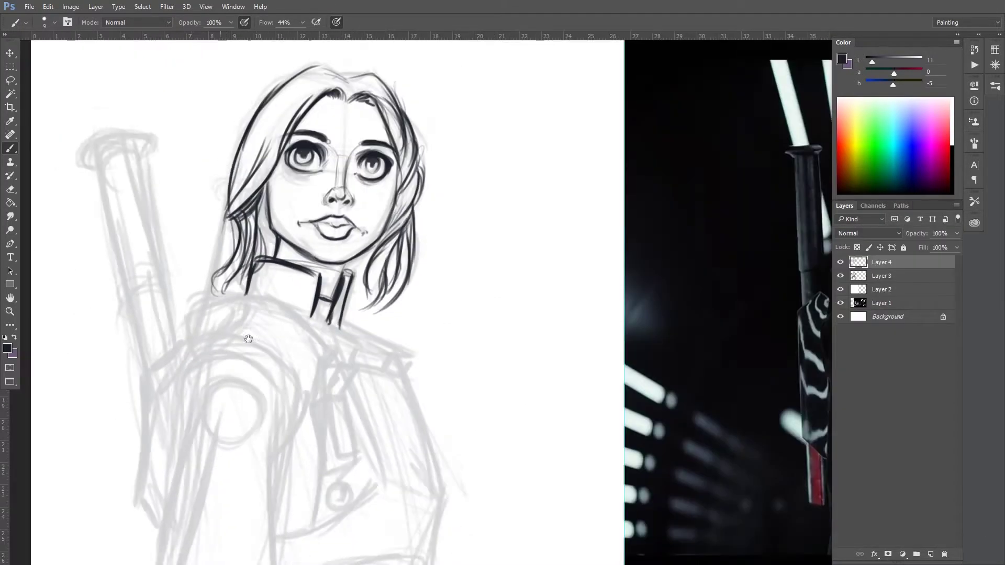
scroll(226, 349, "down", 5)
left_click_drag(252, 330, 275, 409)
key("bracketright")
key("bracketright")
mouse_move(236, 466)
left_mouse_down()
mouse_move(309, 224)
mouse_move(238, 461)
left_mouse_up()
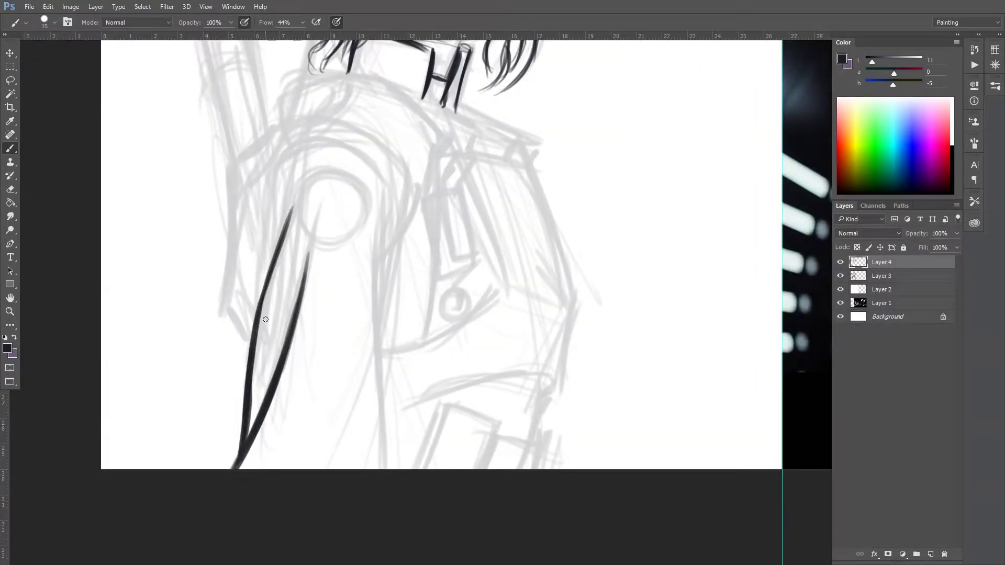
left_click_drag(268, 261, 366, 154)
left_click_drag(377, 335, 346, 445)
mouse_move(386, 469)
left_mouse_down()
mouse_move(385, 172)
mouse_move(379, 257)
left_mouse_up()
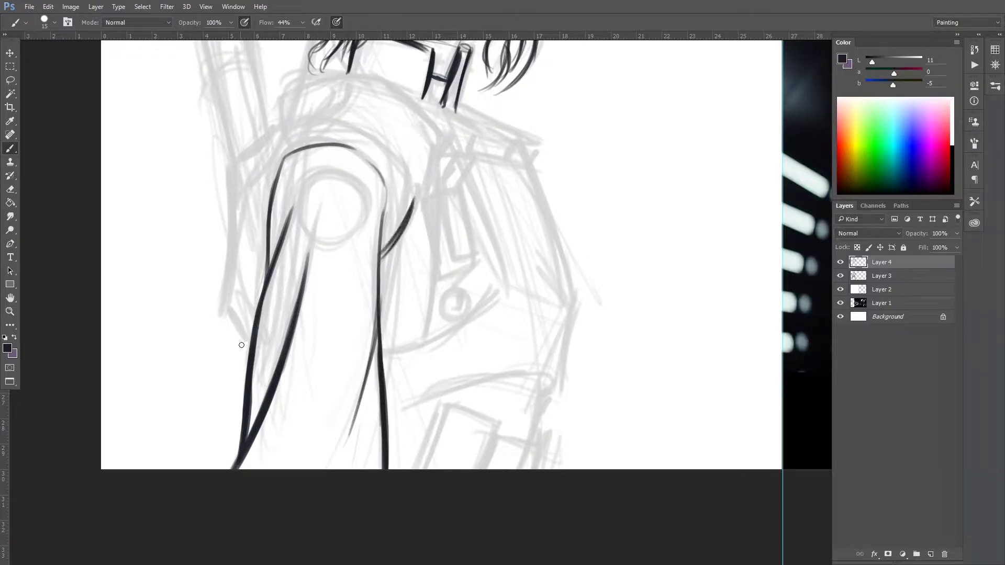
Step: Ink the back outline behind the arm, from its lower corner up to the shoulder
left_click_drag(231, 325, 222, 193)
left_click_drag(230, 234, 285, 129)
scroll(219, 321, "down", 3)
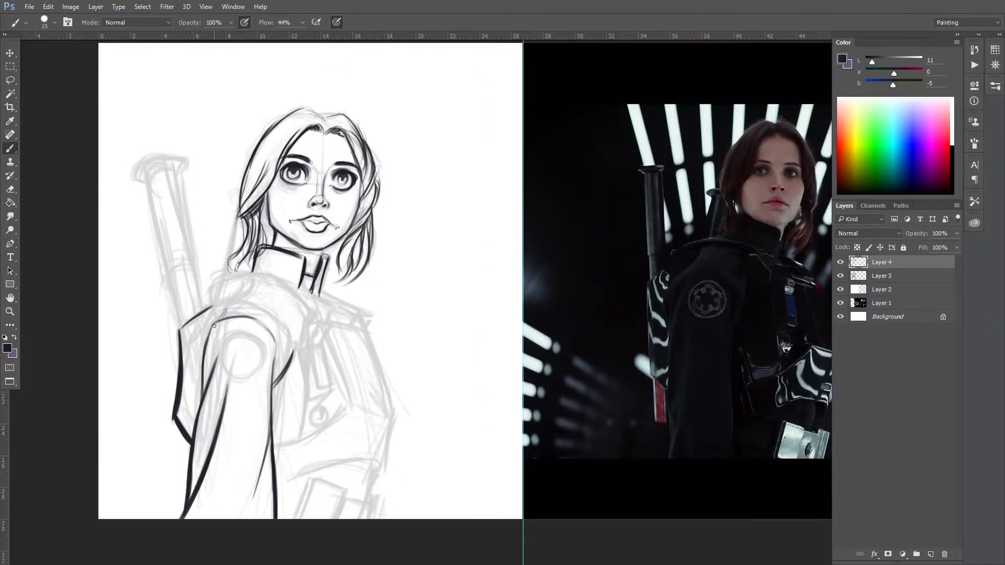
Step: Redo the shoulder line as an angular shoulder flap and ink the tall stepped collar around the neck
key("ctrl+z")
mouse_move(308, 317)
left_mouse_down()
mouse_move(261, 283)
mouse_move(209, 289)
left_mouse_up()
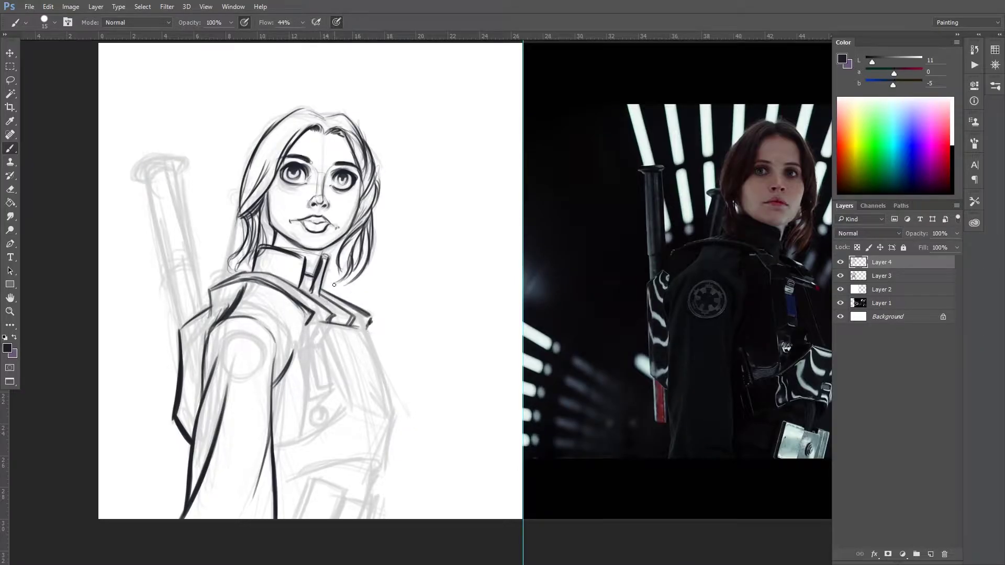
key("ctrl+z")
left_click_drag(253, 258, 304, 275)
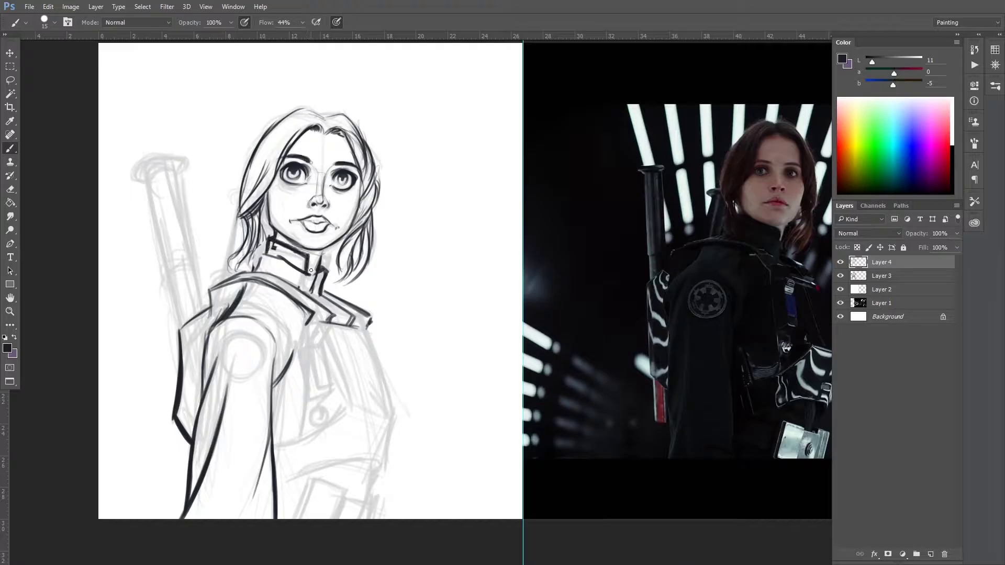
Step: Ink the vest's outer chest contour, lower hem and long chest seams, undoing the stray strokes
mouse_move(314, 304)
left_mouse_down()
mouse_move(279, 257)
mouse_move(361, 367)
mouse_move(337, 432)
mouse_move(337, 421)
left_mouse_up()
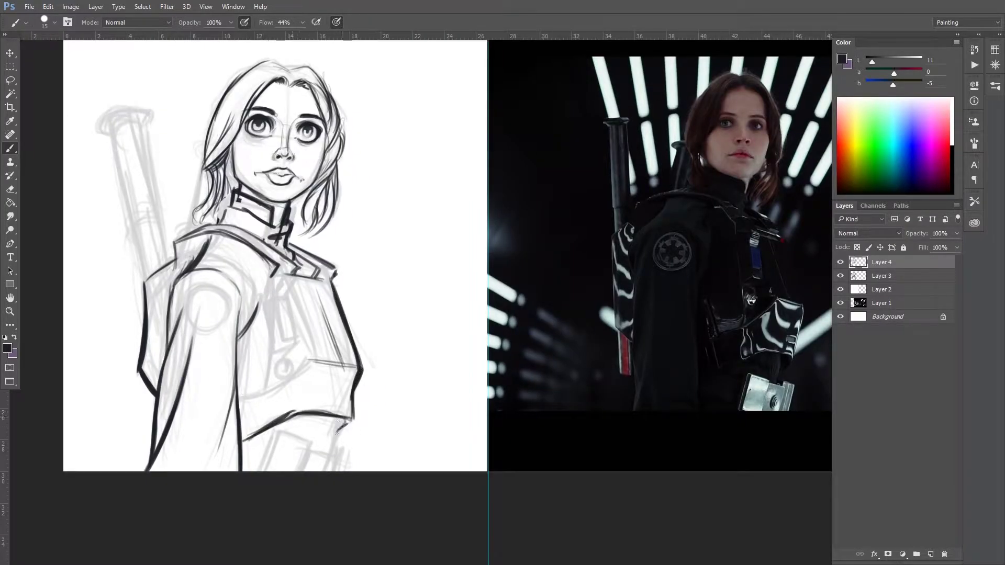
left_click_drag(231, 275, 195, 429)
left_click_drag(246, 209, 188, 298)
mouse_move(294, 269)
left_mouse_down()
mouse_move(313, 288)
mouse_move(339, 385)
mouse_move(331, 443)
left_mouse_up()
key("ctrl+alt+z")
key("ctrl+alt+z")
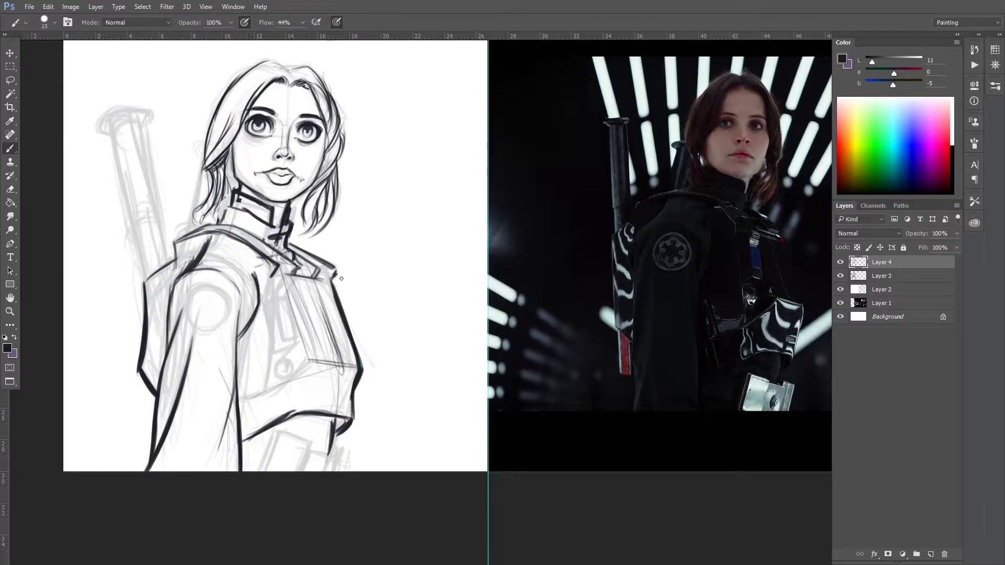
Step: Ink the vest's front opening, the lower chest panel edge and the hanging strap with its buckle
mouse_move(246, 400)
left_mouse_down()
mouse_move(308, 364)
mouse_move(280, 377)
left_mouse_up()
left_click_drag(272, 272, 264, 401)
left_click_drag(299, 369, 242, 401)
left_click_drag(309, 363, 293, 273)
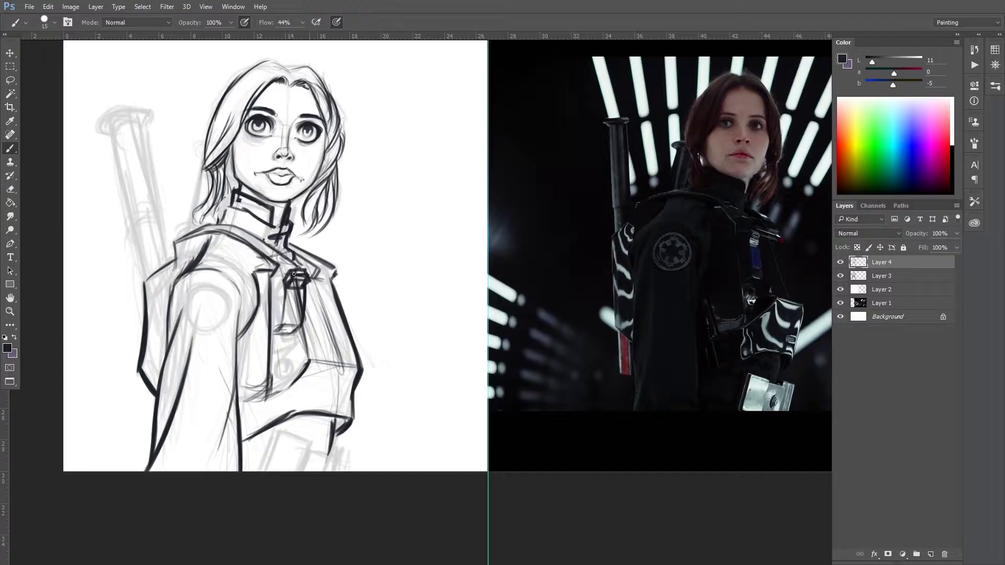
Step: Ink the round fastener below the chest strap and the belt gear at the canvas's lower edge
left_click_drag(287, 372, 284, 351)
left_click_drag(262, 471, 302, 470)
left_click_drag(306, 451, 336, 471)
Step: Ink the staff behind the shoulder, including its lower end, shaft sections and flared cap
left_click_drag(143, 420, 145, 453)
left_click_drag(146, 231, 147, 318)
key("ctrl+alt+z")
key("ctrl+alt+z")
left_click_drag(138, 202, 144, 299)
left_click_drag(154, 220, 157, 128)
left_click_drag(128, 133, 136, 223)
left_click_drag(124, 139, 157, 134)
Step: Ink the edge of the back pack and the second staff beside the hair
left_click_drag(166, 263, 135, 286)
left_click_drag(137, 365, 139, 295)
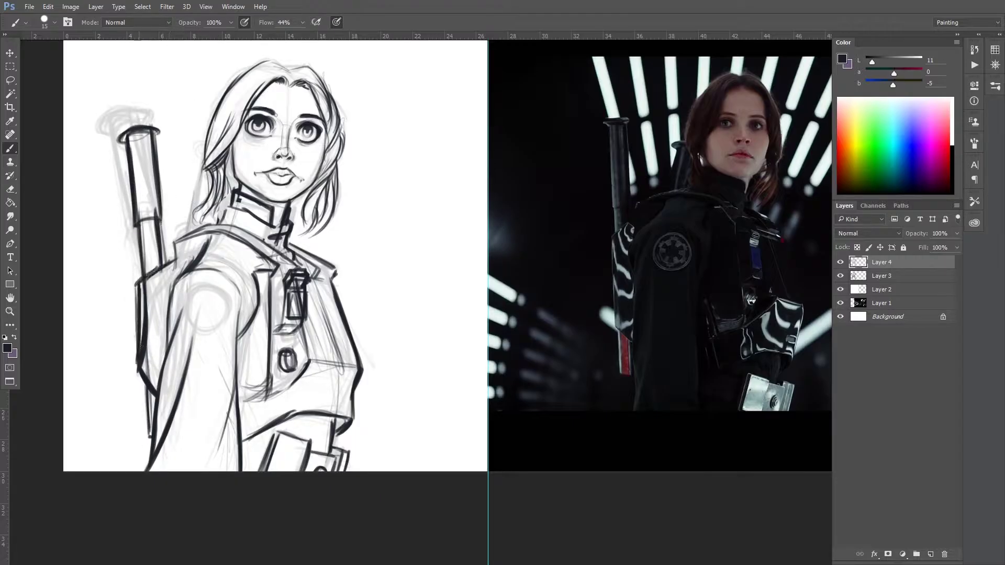
left_click_drag(189, 243, 200, 157)
Step: With the rough sketch layer hidden, duplicate the line-art layer and adjust the copied face lines with Free Transform
left_click(840, 276)
left_click_drag(884, 262, 931, 555)
left_click(840, 276)
key("ctrl+t")
left_click_drag(291, 153, 261, 127)
key("Return")
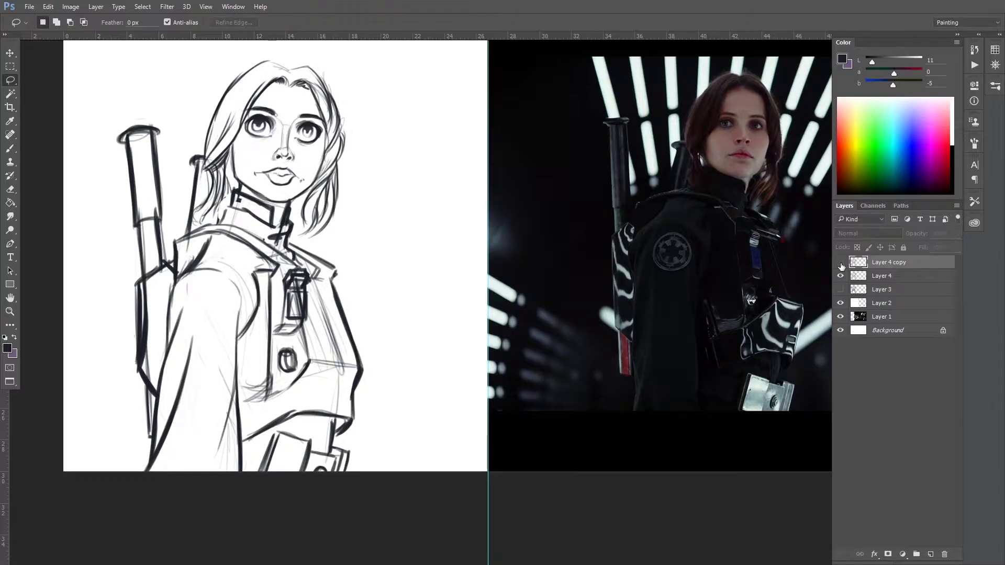
Step: Compare the adjusted line-art copy with the original and erase the unwanted lines around the head
left_click(841, 262, "alt")
left_click(842, 262, "alt")
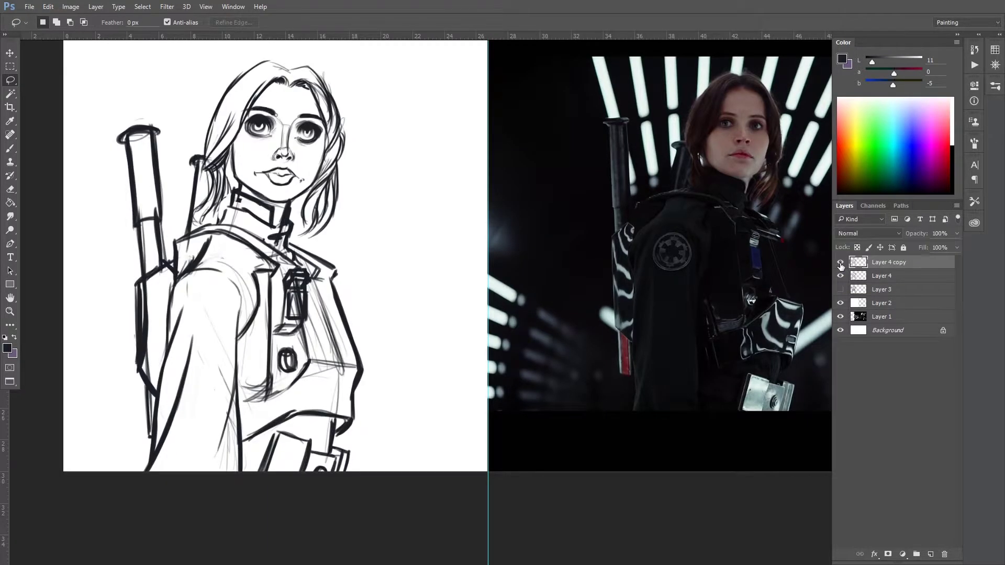
left_click(841, 275)
key("e")
mouse_move(272, 149)
left_mouse_down()
mouse_move(301, 157)
mouse_move(140, 186)
left_mouse_up()
key("ctrl+d")
Step: Add a new layer beneath the line art for the base colours
scroll(234, 143, "up", 2)
key("b")
key("bracketleft")
key("bracketleft")
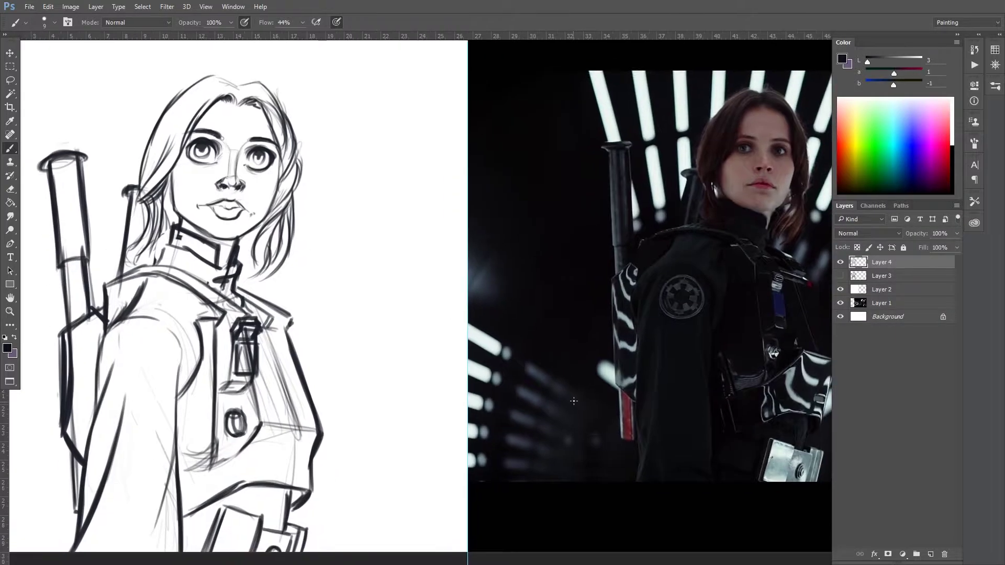
left_click(930, 554)
key("g")
key("b")
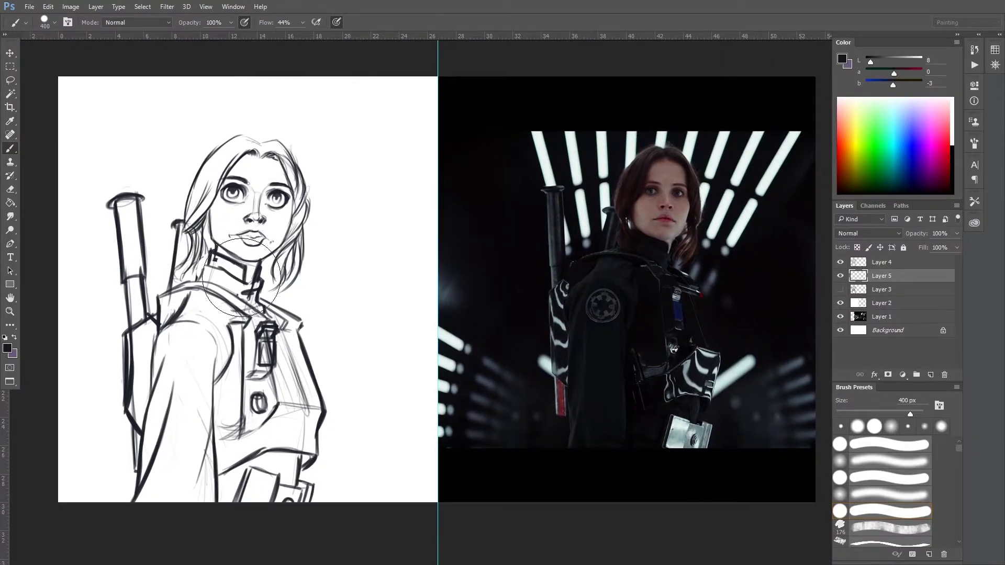
Step: Cover the area around the figure on the new layer with near-black blue, using a soft 900 px brush
mouse_move(242, 276)
left_mouse_down()
mouse_move(218, 438)
mouse_move(354, 234)
left_mouse_up()
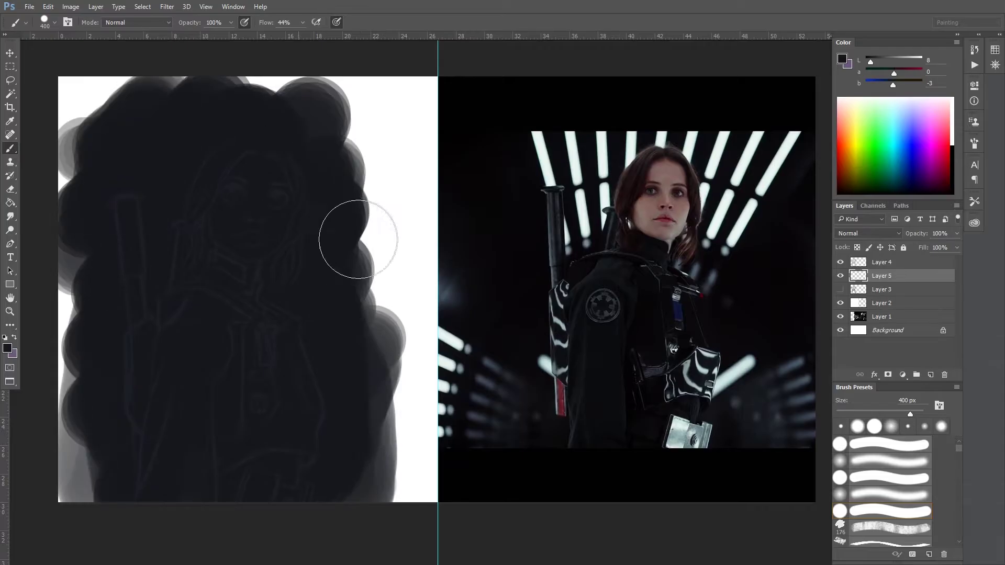
key("ctrl+z")
key("4")
key("bracketright")
mouse_move(302, 498)
left_mouse_down()
mouse_move(112, 213)
mouse_move(303, 179)
mouse_move(202, 134)
mouse_move(246, 170)
mouse_move(340, 197)
mouse_move(278, 413)
left_mouse_up()
key("0")
key("bracketright")
key("bracketright")
key("bracketright")
key("bracketright")
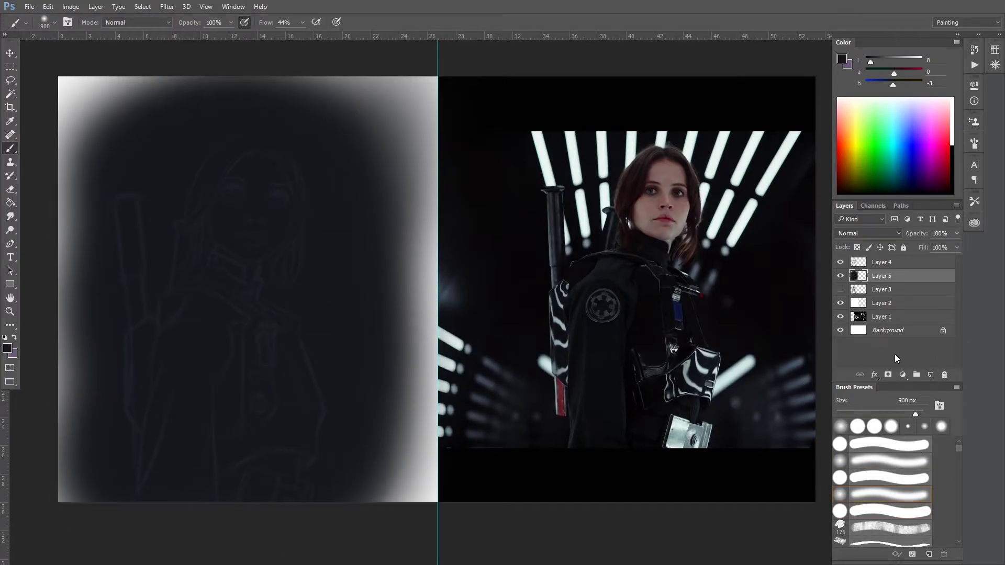
Step: Add another layer above the dark backdrop and paint the face in a flat peach skin tone with a hard round brush
key("bracketleft")
key("bracketleft")
key("bracketleft")
key("bracketleft")
key("bracketleft")
key("bracketleft")
key("bracketleft")
key("bracketleft")
key("bracketleft")
key("bracketleft")
key("bracketleft")
key("bracketleft")
key("bracketleft")
key("ctrl+shift+alt+n")
left_click(841, 58)
left_click(808, 418)
left_click(902, 353)
left_click(890, 511)
key("bracketleft")
key("bracketleft")
left_click_drag(288, 224, 279, 235)
Step: Choose a dark blue-grey and block in the sleeve and shoulder with an enlarged brush
left_click(841, 58)
left_click(902, 352)
left_click(841, 59)
left_click(730, 466)
left_click(902, 352)
key("bracketright")
key("bracketright")
key("bracketright")
key("bracketright")
key("bracketright")
key("bracketright")
key("bracketright")
mouse_move(141, 497)
left_mouse_down()
mouse_move(199, 493)
mouse_move(225, 272)
mouse_move(259, 314)
left_mouse_up()
Step: Block in the torso and vest with dark blue tones sampled from the reference photo and the painting
left_click(799, 433, "alt")
mouse_move(228, 518)
left_mouse_down()
mouse_move(217, 433)
mouse_move(166, 332)
mouse_move(220, 277)
left_mouse_up()
key("bracketleft")
key("bracketleft")
key("bracketleft")
left_click(841, 59)
left_click(207, 381)
left_click(902, 353)
mouse_move(227, 447)
left_mouse_down()
mouse_move(275, 399)
mouse_move(309, 432)
mouse_move(234, 443)
mouse_move(264, 324)
mouse_move(199, 275)
mouse_move(258, 291)
mouse_move(262, 328)
mouse_move(163, 310)
left_mouse_up()
Step: Paint the back pack area beside the arm with a much smaller brush
key("bracketleft")
key("bracketleft")
key("bracketleft")
key("bracketleft")
key("bracketleft")
key("bracketleft")
key("bracketleft")
key("bracketleft")
left_click_drag(149, 425, 146, 320)
Step: Set the foreground to near-black (L 4, a 0, b -3) and darken the collar, shoulder flap and back pack
left_click(8, 348)
left_click(896, 354)
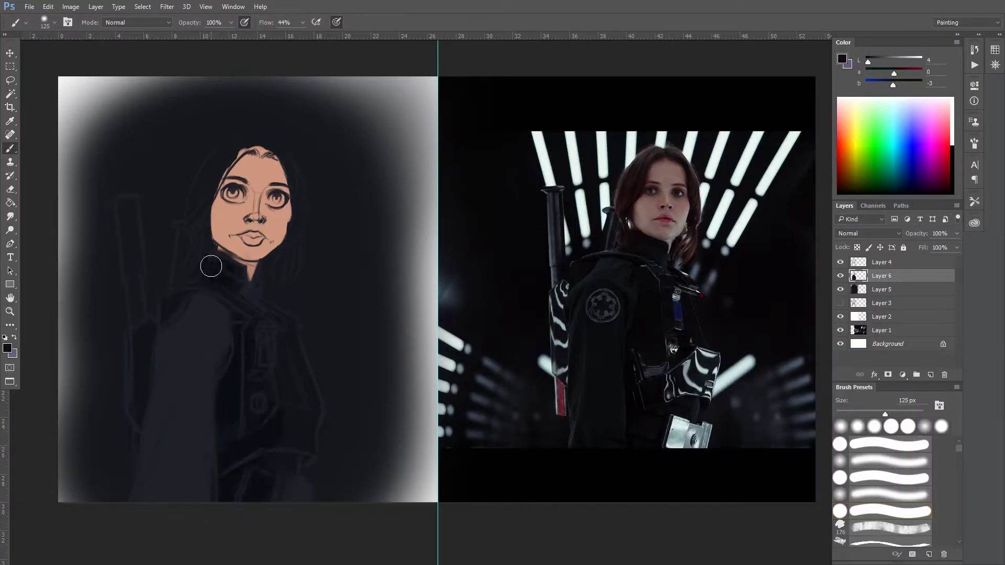
scroll(396, 325, "up", 2)
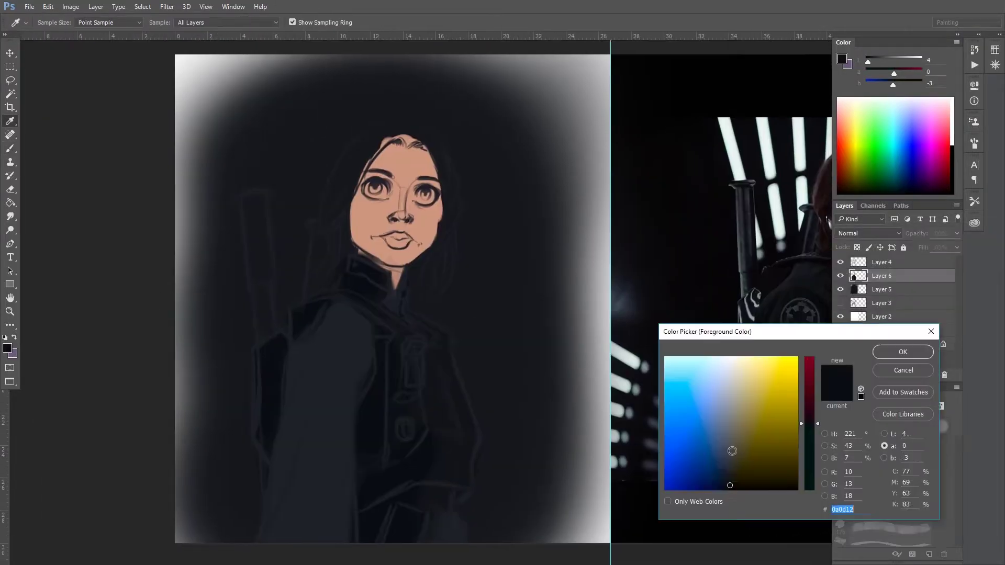
Step: Choose a dark reddish-brown and block in the hair on both sides of the face
left_click(809, 418)
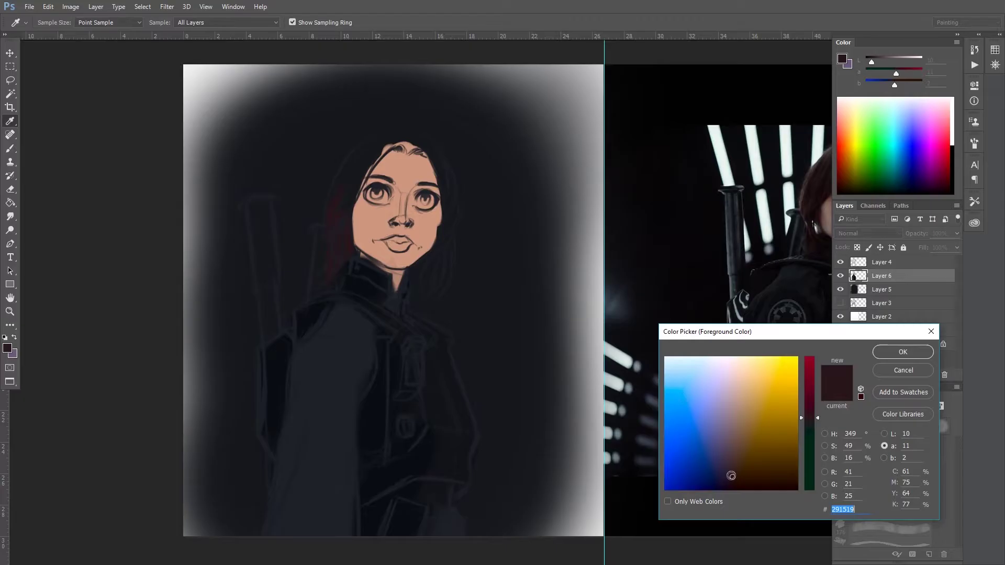
key("Return")
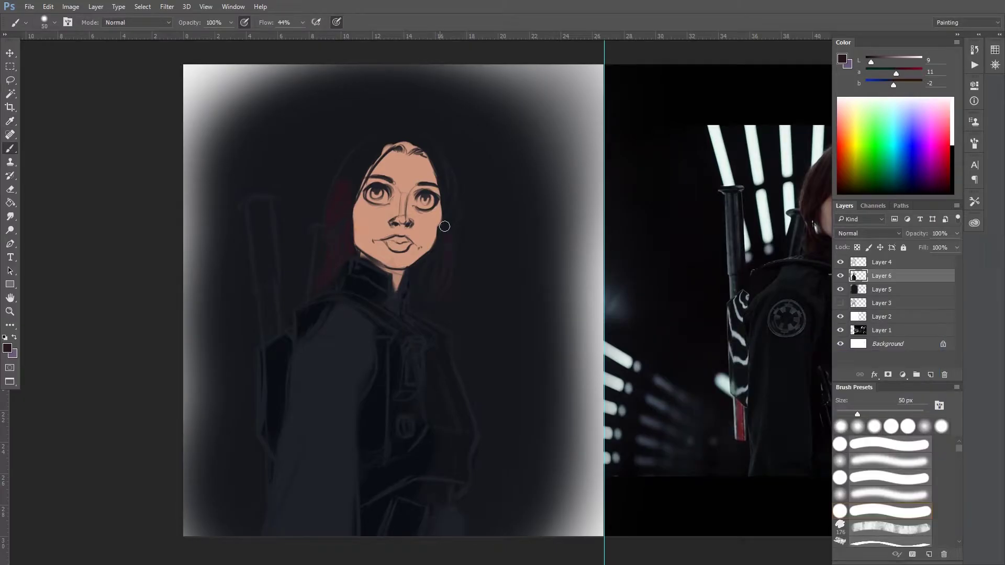
left_click(333, 230, "alt")
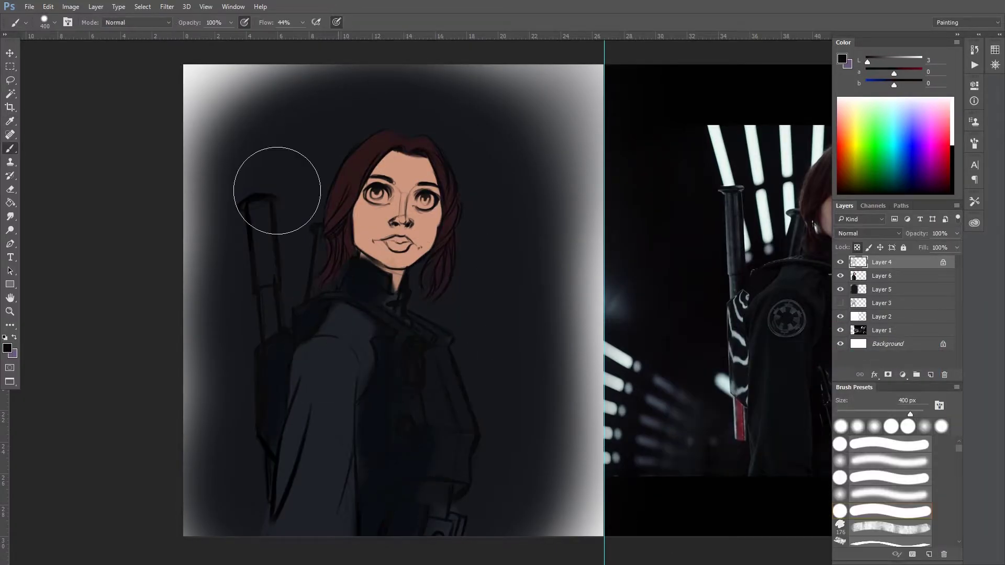
Step: Reduce the brush to 20 px and sample the face's skin tone on the flat-colour layer
key("bracketleft")
key("bracketleft")
key("bracketleft")
key("bracketleft")
key("bracketleft")
key("bracketleft")
key("bracketleft")
key("bracketleft")
key("bracketleft")
key("bracketleft")
key("bracketleft")
key("bracketleft")
key("bracketleft")
key("bracketleft")
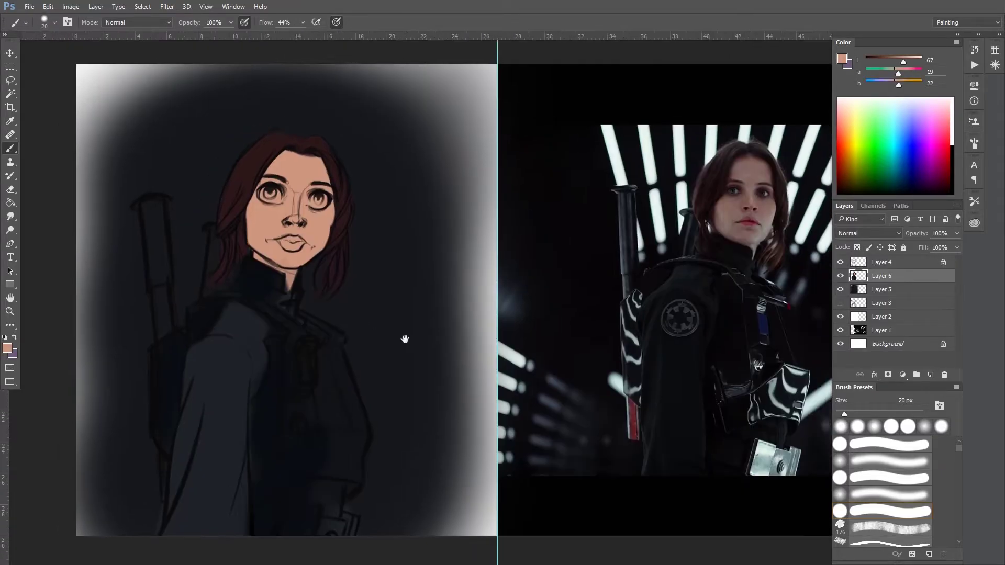
Step: Choose a darker reddish skin tone and shade the face at 30% opacity with a larger brush
left_click(842, 59)
left_click(900, 352)
key("3")
key("bracketright")
key("bracketright")
key("bracketright")
key("bracketright")
key("bracketright")
key("bracketright")
key("bracketright")
key("bracketright")
mouse_move(325, 219)
left_mouse_down()
mouse_move(314, 173)
mouse_move(288, 204)
mouse_move(304, 177)
mouse_move(314, 220)
left_mouse_up()
Step: Choose a pale lilac tone and brush cool highlights onto the face and neck, adjusting the brush size
left_click(843, 59)
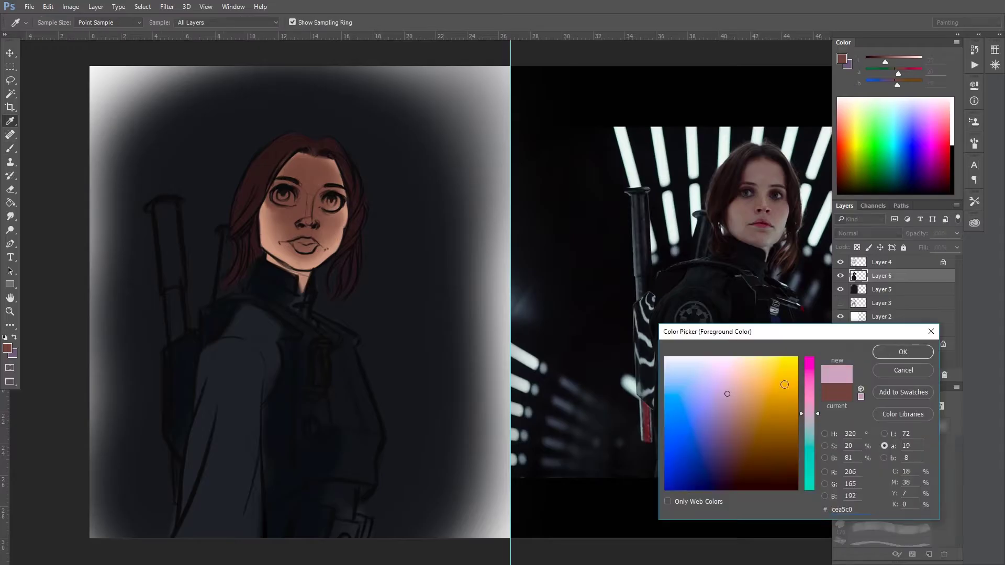
left_click(684, 378)
left_click(904, 352)
key("bracketleft")
key("bracketleft")
key("bracketleft")
key("bracketleft")
key("bracketleft")
key("bracketleft")
key("bracketleft")
key("bracketleft")
key("bracketright")
key("bracketright")
key("bracketright")
key("bracketright")
key("bracketright")
key("bracketright")
key("bracketright")
key("bracketright")
mouse_move(303, 283)
left_mouse_down()
mouse_move(274, 241)
mouse_move(313, 195)
mouse_move(295, 267)
left_mouse_up()
Step: Set the foreground to near-black (L 6, a 4, b -2) and darken the hair at 70% opacity with a 40 px brush
left_click(843, 58)
left_click(675, 531)
left_click(904, 352)
key("bracketright")
key("bracketright")
key("bracketright")
key("bracketright")
key("bracketleft")
key("bracketleft")
key("bracketleft")
key("bracketleft")
key("bracketleft")
key("bracketleft")
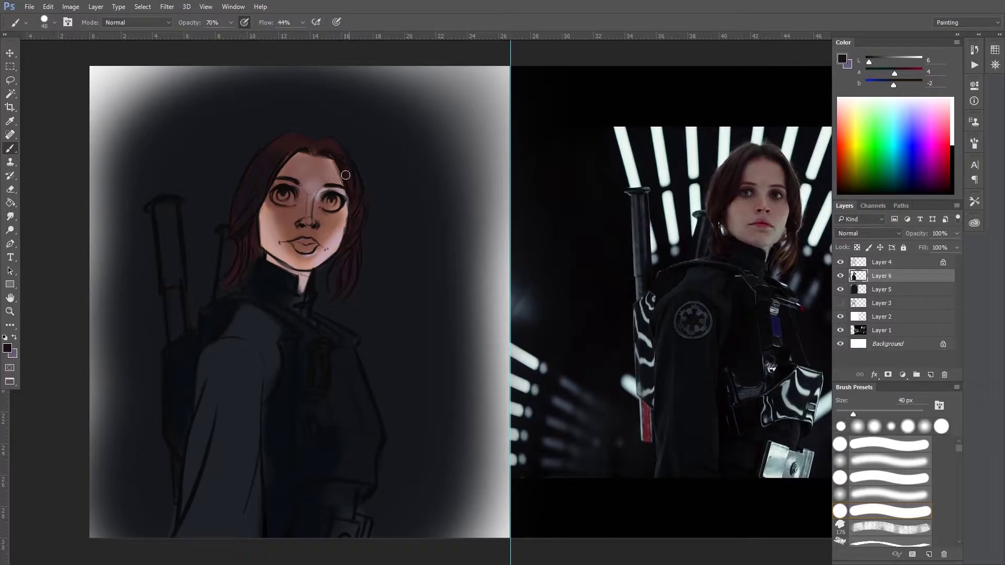
Step: Add muted purple highlights to the top of the hair and warm the lower strands with brown sampled from the reference photo
left_click(842, 59)
left_click(681, 398)
left_click(900, 352)
key("bracketright")
key("x")
left_click(842, 58)
left_click(790, 209)
left_click(902, 353)
Step: Paint the eye whites and irises in pale and blue-grey tones, including L 37, a 1, b -18, with a 25 px brush
left_click(842, 59)
left_click(902, 352)
key("bracketright")
left_click_drag(291, 196, 274, 197)
left_click(842, 58)
left_click(902, 352)
left_click(283, 200)
left_click(337, 206, "alt")
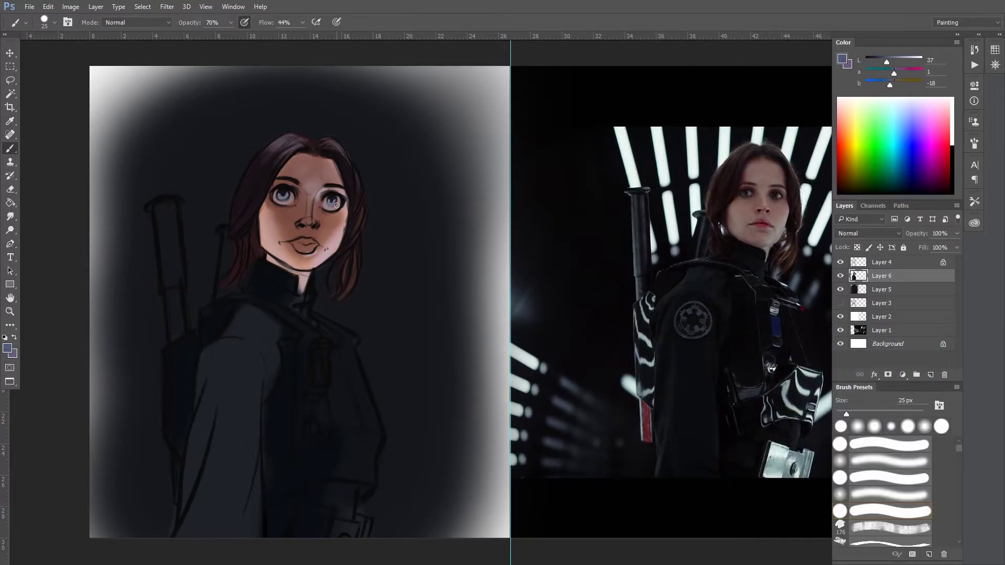
Step: Choose a deep pink and colour the lips, adjusting the shade between strokes
left_click(842, 59)
left_click(809, 404)
left_click(901, 353)
left_click_drag(298, 240, 314, 245)
left_click(842, 58)
left_click(902, 352)
left_click(842, 58)
left_click(902, 352)
left_click(842, 59)
left_click(902, 352)
Step: Choose a dark grey and paint long strokes along the sleeve from the cuff up toward the chest
left_click(842, 58)
left_click(730, 446)
left_click(902, 352)
left_click(842, 59)
left_click(892, 350)
mouse_move(225, 518)
left_mouse_down()
mouse_move(235, 407)
mouse_move(197, 460)
mouse_move(235, 367)
mouse_move(259, 402)
mouse_move(190, 345)
mouse_move(314, 356)
mouse_move(260, 361)
left_mouse_up()
Step: Pick another dark shade and blend it up the upper arm at 70% opacity with a larger brush
left_click(842, 59)
left_click(902, 352)
key("7")
key("bracketright")
left_click_drag(240, 403, 241, 322)
Step: Choose black (L 0, a 0, b 0) and deepen the torso and collar shadows at 50% opacity, reducing the brush to 45 px
key("5")
left_click(842, 59)
left_click(901, 352)
left_click_drag(277, 458, 284, 398)
key("bracketleft")
key("bracketleft")
key("bracketleft")
key("bracketleft")
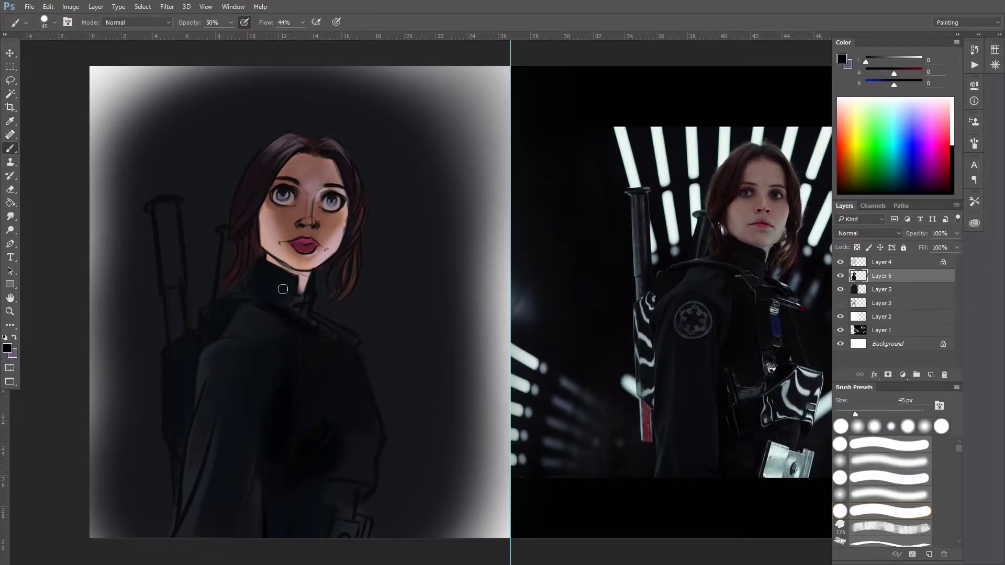
Step: Choose a grey and block in the belt buckle at the bottom of the figure
left_click(842, 59)
left_click(903, 352)
mouse_move(294, 534)
left_mouse_down()
mouse_move(337, 521)
mouse_move(343, 531)
left_mouse_up()
Step: Choose light greys and paint the wavy reflections on the chest pouch
left_click(7, 348)
left_click(732, 393)
left_click(903, 351)
left_click_drag(297, 478, 366, 479)
left_click(7, 348)
key("Return")
left_click_drag(317, 454, 366, 449)
Step: Reduce the brush size and paint matching wavy light reflections on the back pack
key("bracketleft")
key("bracketleft")
left_click_drag(190, 341, 186, 361)
left_click_drag(173, 352, 191, 380)
Step: Sample dark tones from the jacket and paint its front seam, blue strip and oval clasp with small brush sizes
left_click(367, 338, "alt")
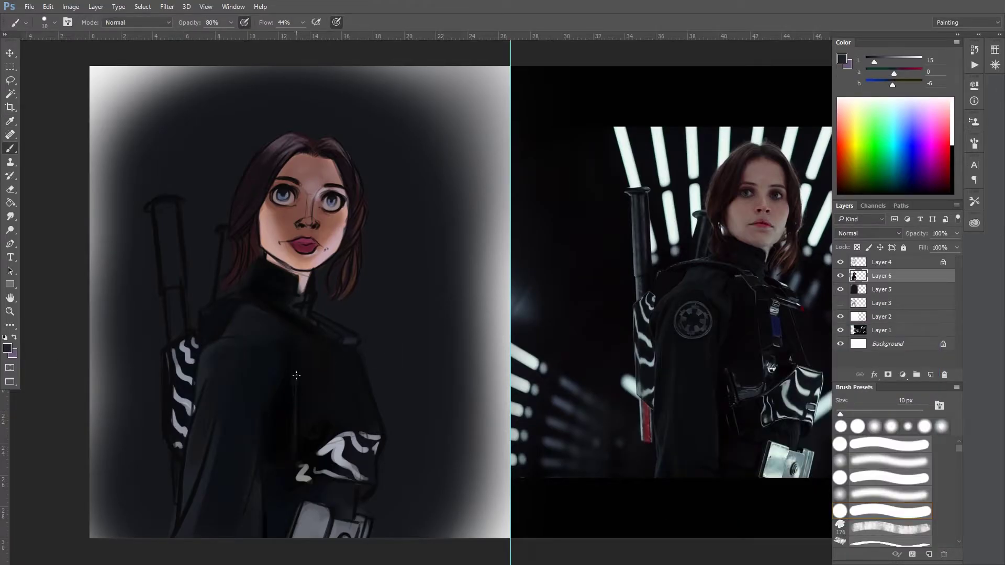
key("bracketright")
left_click(315, 426, "alt")
key("bracketleft")
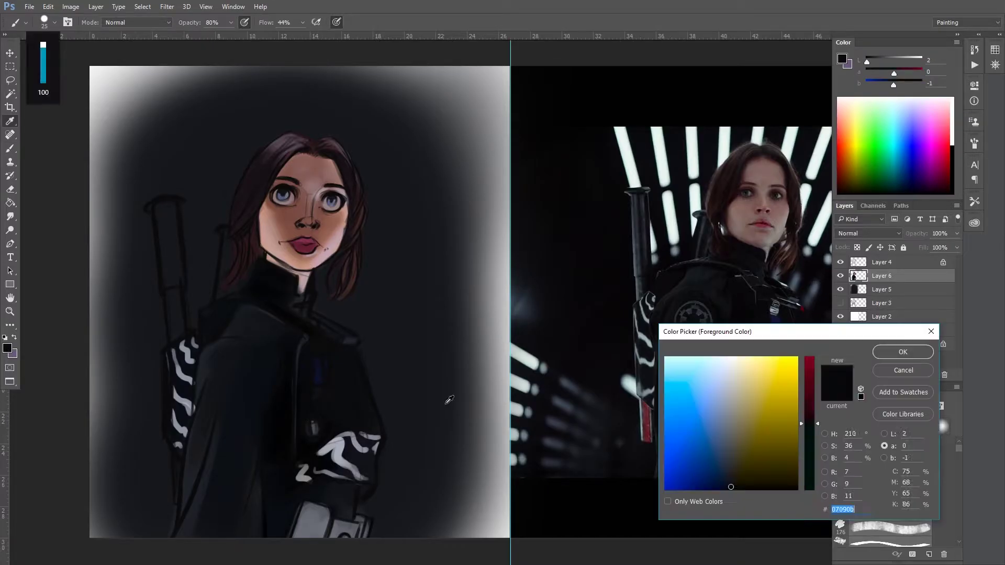
Step: Sample dark shades from the painting and fill the baton shaft behind the shoulder at 80% opacity
left_click(219, 296)
key("Return")
key("bracketright")
key("bracketright")
key("bracketright")
key("bracketright")
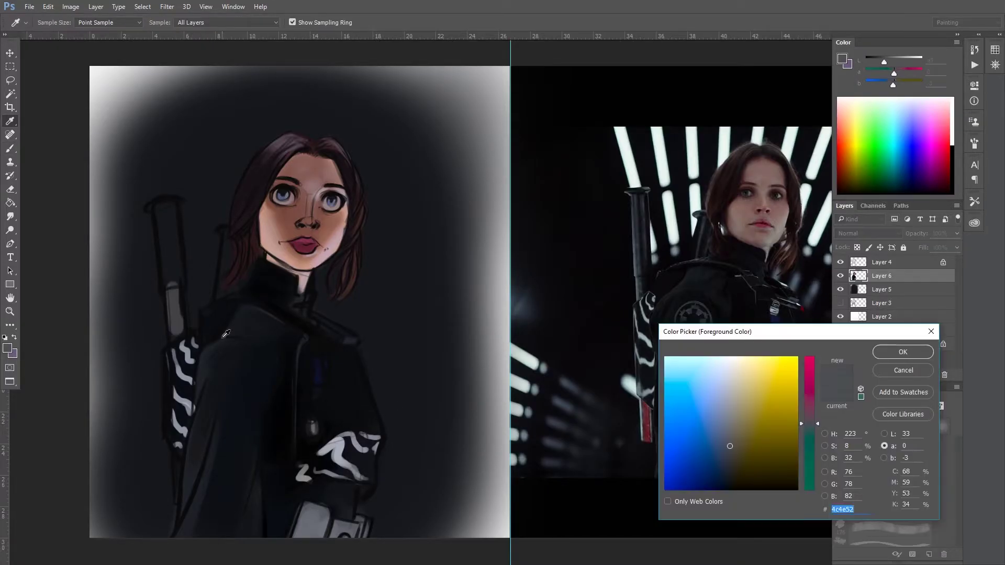
key("bracketleft")
key("bracketleft")
left_click_drag(178, 285, 163, 210)
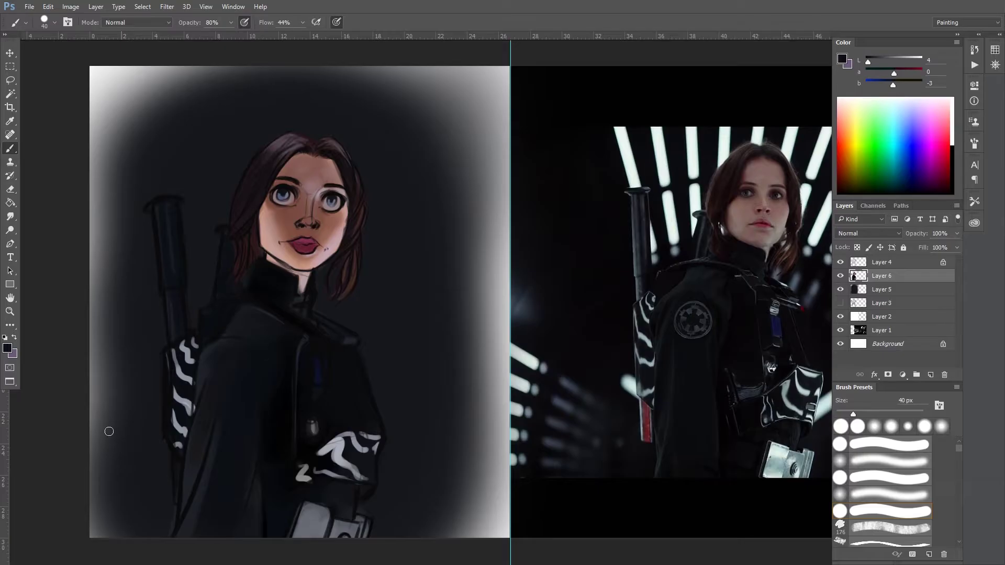
Step: Sample the red of the baton tip in the reference photo and paint the matching tip below the back pack
left_click(639, 426, "alt")
key("bracketright")
key("bracketright")
key("bracketright")
key("bracketright")
key("bracketright")
key("bracketleft")
key("bracketleft")
key("bracketleft")
key("bracketleft")
key("bracketleft")
key("bracketleft")
key("bracketleft")
key("bracketleft")
key("bracketleft")
Step: Set the brush to 100% opacity and paint the round grey emblem on the upper sleeve
key("0")
mouse_move(236, 360)
left_mouse_down()
mouse_move(231, 400)
mouse_move(228, 376)
left_mouse_up()
left_click(222, 377, "alt")
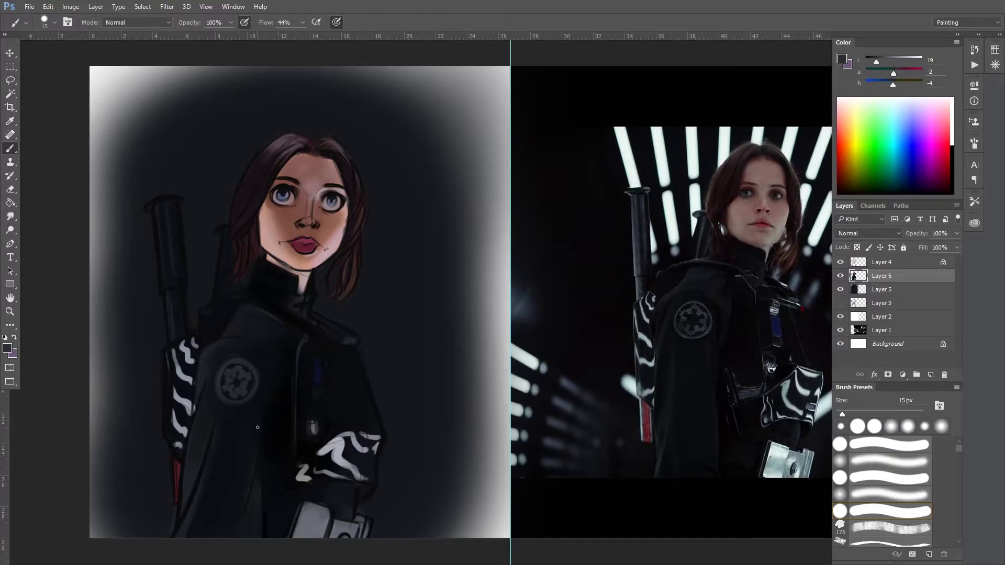
Step: Refine the sleeve emblem's ring and spokes with an 8 px brush, alternating sampled near-black and grey tones
key("ctrl+plus")
key("bracketleft")
key("bracketleft")
key("bracketleft")
left_click(276, 386, "alt")
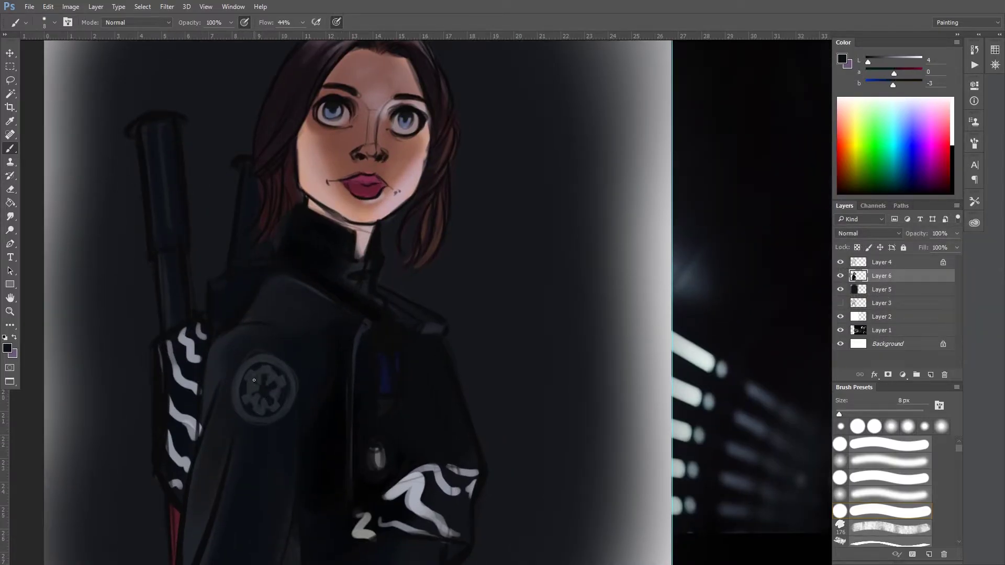
scroll(280, 403, "up", 2)
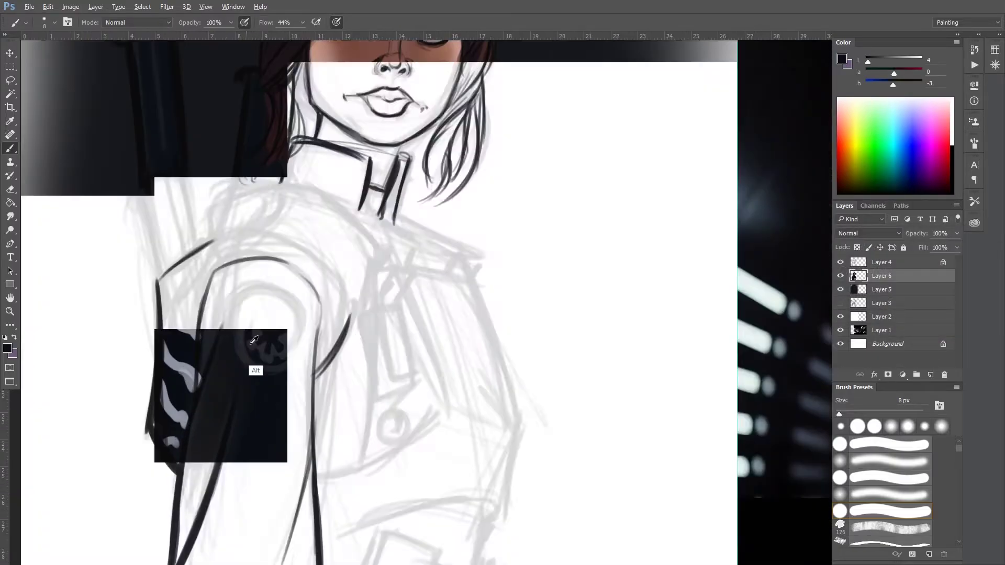
left_click(258, 336, "alt")
scroll(259, 338, "down", 1)
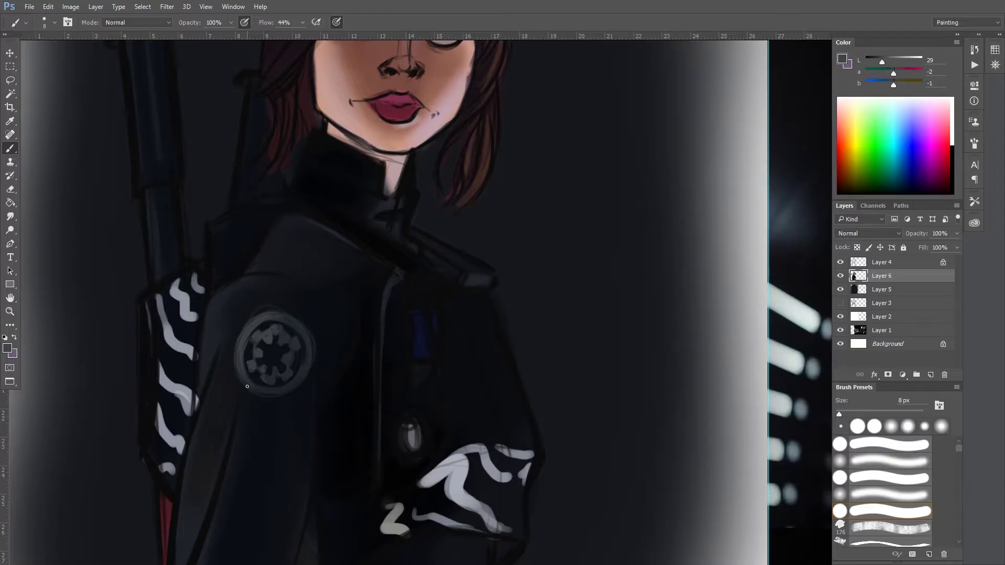
Step: Enlarge the brush to 45 px, sample the jacket's near-black for the uniform's shadows, and add a new layer above the line art
scroll(247, 386, "down", 3)
key("bracketright")
key("bracketright")
key("bracketright")
key("bracketright")
key("bracketright")
key("bracketright")
key("bracketright")
key("bracketright")
key("bracketright")
left_click(363, 414, "alt")
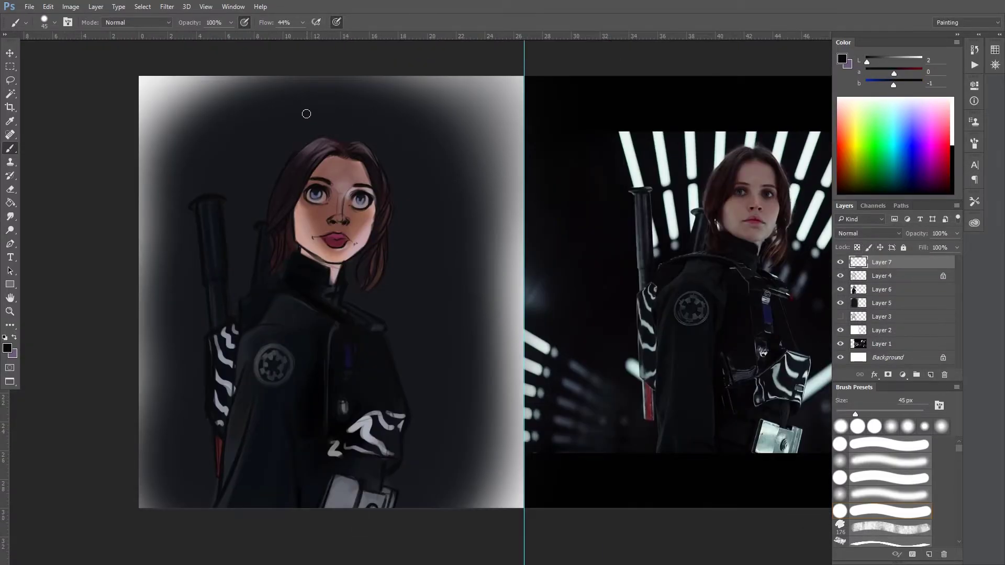
Step: Hide the reference photo layer and paint fine highlight strands in sampled muted purple along the hair's outer side with a 7 px brush at 80% opacity
left_click(840, 344)
scroll(191, 245, "up", 3)
key("bracketleft")
key("bracketleft")
left_click(432, 219, "alt")
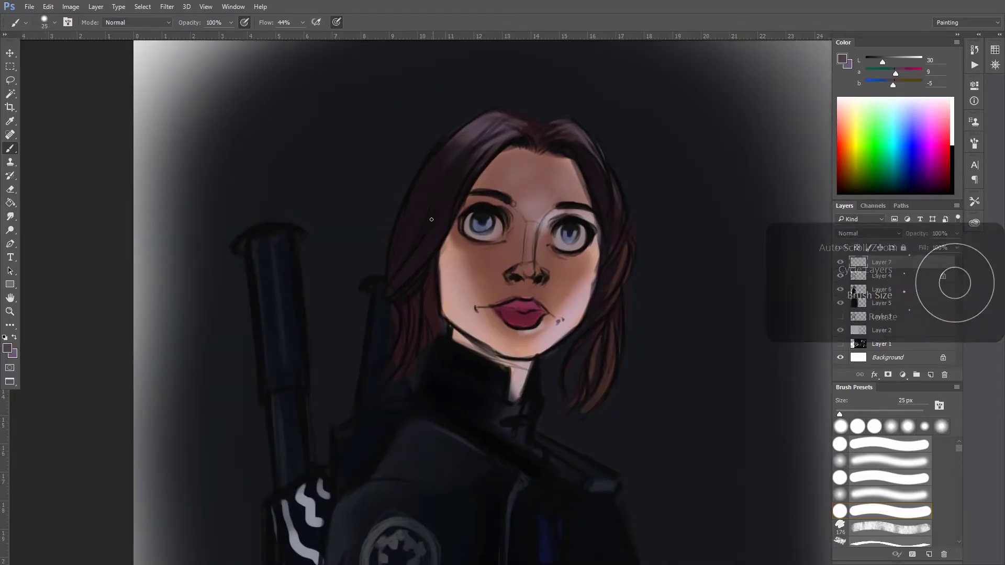
key("bracketleft")
key("bracketleft")
key("bracketleft")
key("bracketleft")
key("bracketleft")
key("bracketleft")
key("8")
left_click_drag(387, 277, 485, 127)
Step: Sample dark brown hair tones and paint strands into the loose lock beside the jaw
left_click(622, 268, "alt")
left_click(592, 343, "alt")
left_click_drag(567, 387, 589, 335)
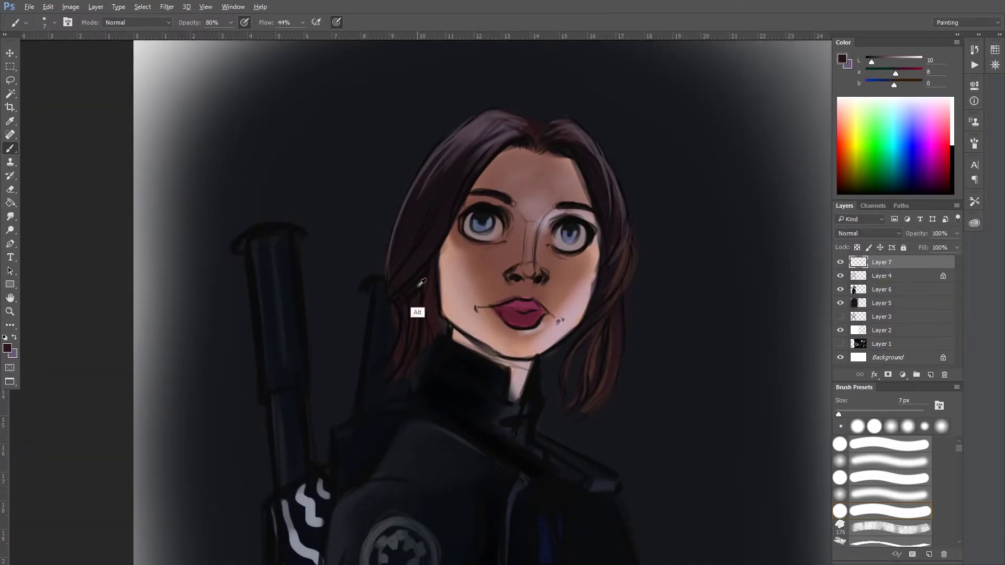
left_click(594, 286, "alt")
Step: Sample the reddish brown by the nostril and shade the nose, under-eye areas and cheeks on Layer 6 with a 25 px brush
left_click(516, 276, "alt")
key("bracketright")
key("bracketright")
key("bracketright")
key("bracketright")
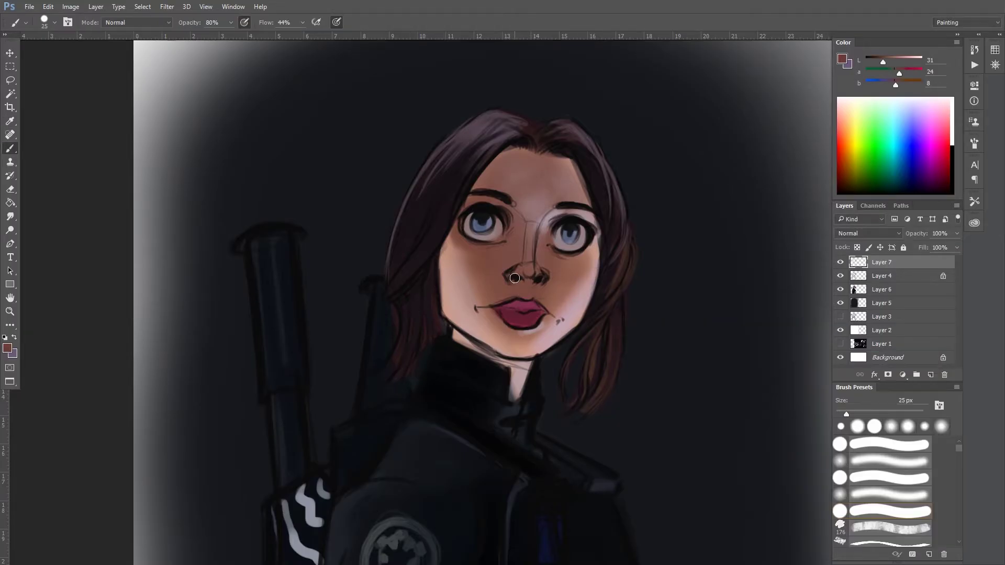
left_click(881, 289)
left_click_drag(510, 272, 539, 280)
left_click_drag(461, 241, 484, 262)
left_click_drag(555, 256, 589, 293)
left_click_drag(450, 246, 500, 285)
Step: Shift the brush colour to a more purplish red and blend it over the nose and cheeks at 50% opacity
left_click(843, 59)
key("Return")
key("bracketright")
key("bracketright")
key("bracketright")
left_click(532, 236, "alt")
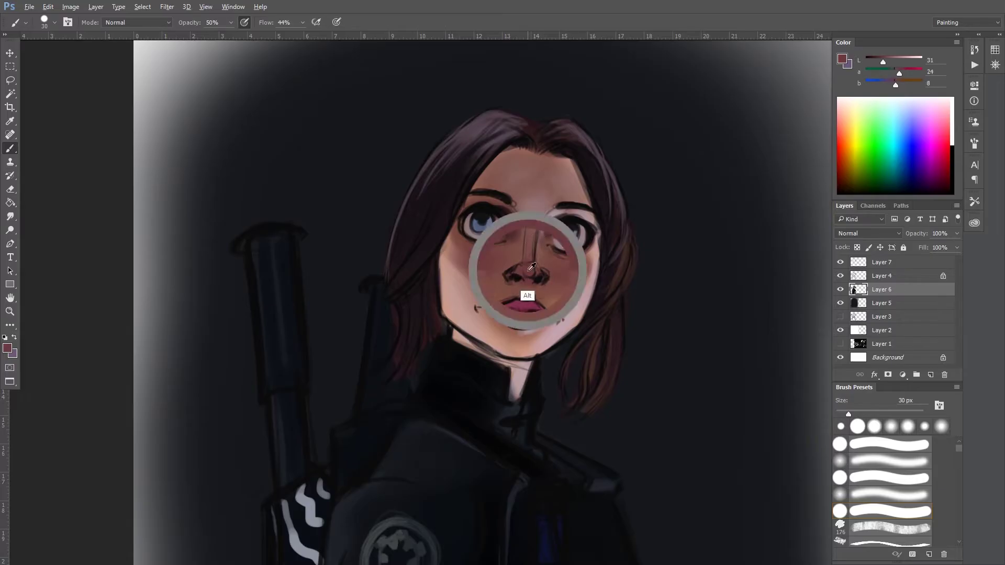
key("bracketleft")
key("bracketleft")
key("bracketleft")
Step: Repaint the nose tip and nostrils on Layer 7 with an 8 px brush, using purplish red and sampled near-black tones
key("alt+period")
left_click(7, 348)
key("Return")
key("bracketleft")
key("bracketleft")
key("bracketleft")
key("bracketleft")
key("bracketleft")
left_click(540, 276, "alt")
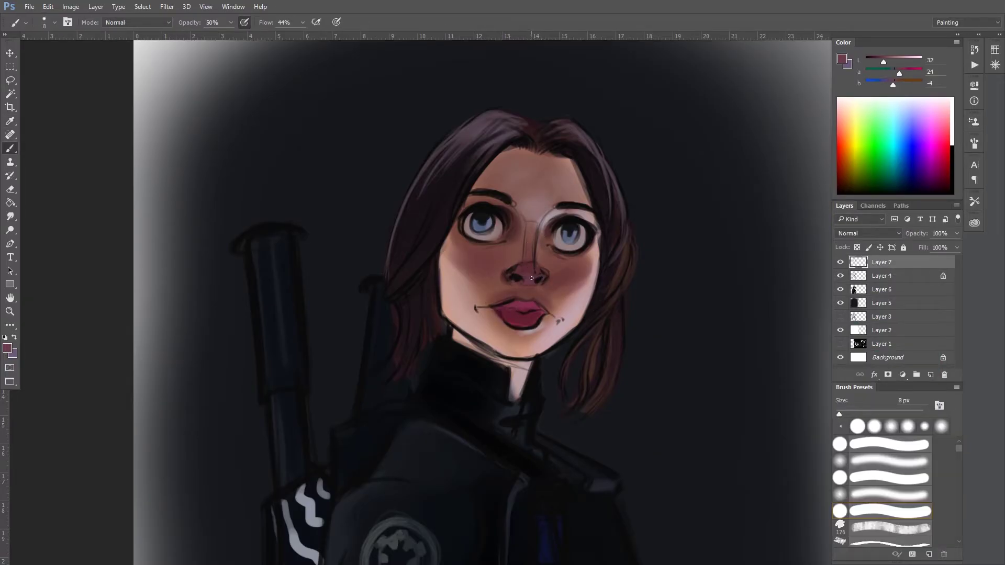
left_click(539, 278, "alt")
left_click(519, 277, "alt")
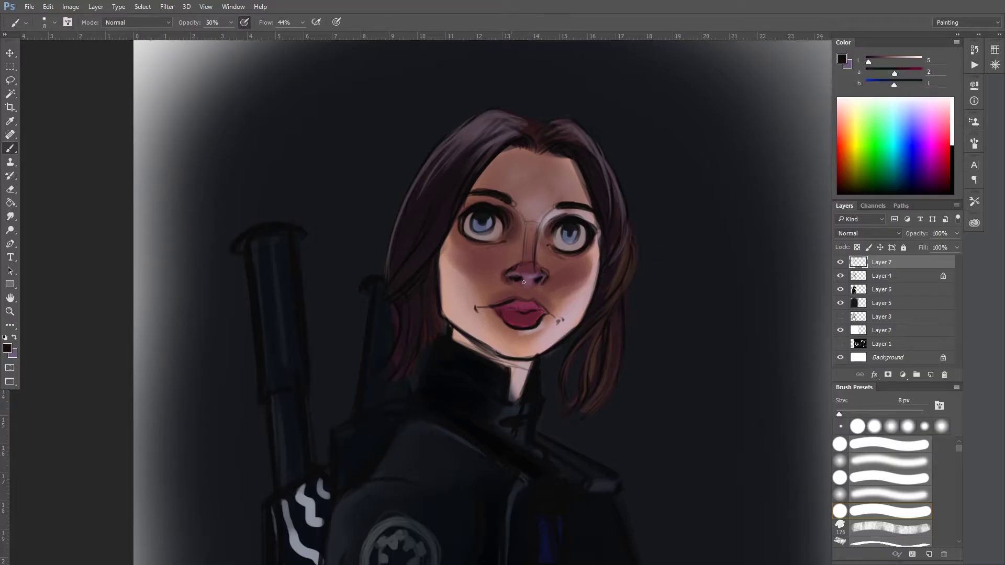
Step: Flip the view horizontally and refine the nose in dark red with a 6 px brush at 80% opacity
key("ctrl+shift+h")
key("bracketleft")
key("bracketleft")
left_click(401, 237, "alt")
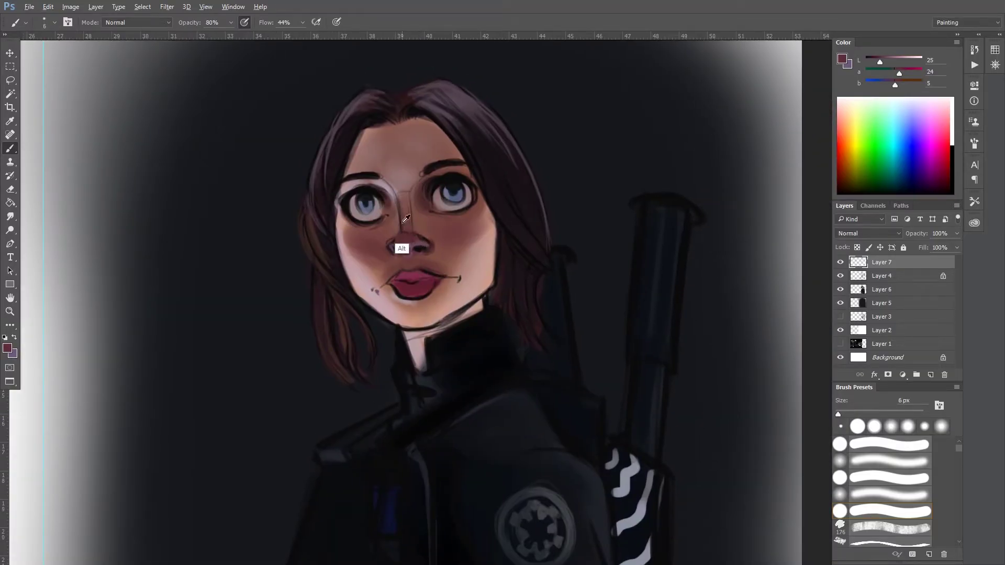
left_click(809, 417)
key("Return")
Step: Paint over the sketch lines along the nose bridge with a 25 px brush in sampled skin tones
key("bracketright")
key("bracketright")
key("bracketright")
key("bracketright")
key("bracketright")
key("bracketright")
key("bracketright")
left_click(407, 185, "alt")
left_click(411, 232, "alt")
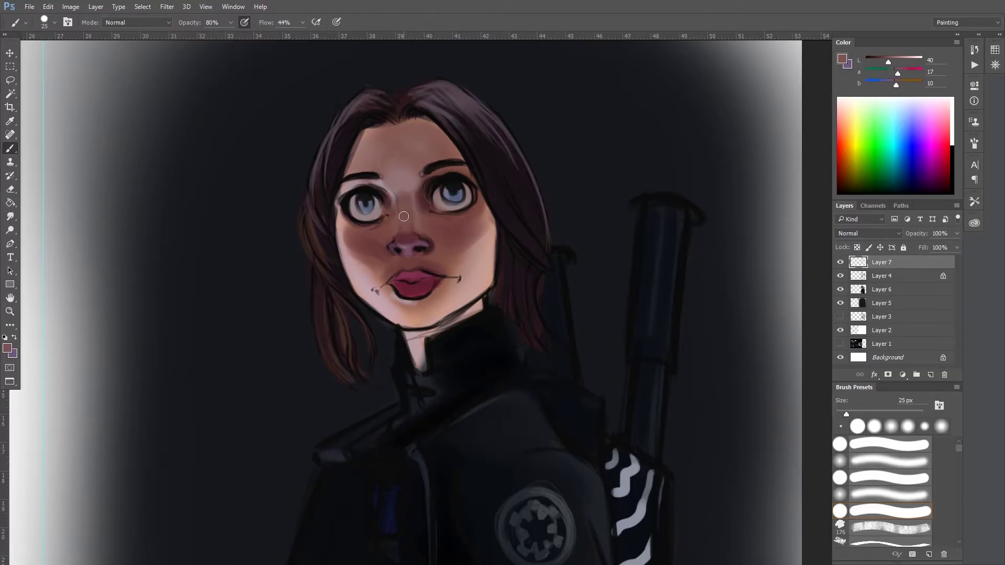
Step: Soften the lines at the mouth corners with a 9 px brush in sampled reddish brown
left_click(405, 199, "alt")
key("bracketleft")
key("bracketleft")
key("bracketright")
key("bracketright")
key("bracketright")
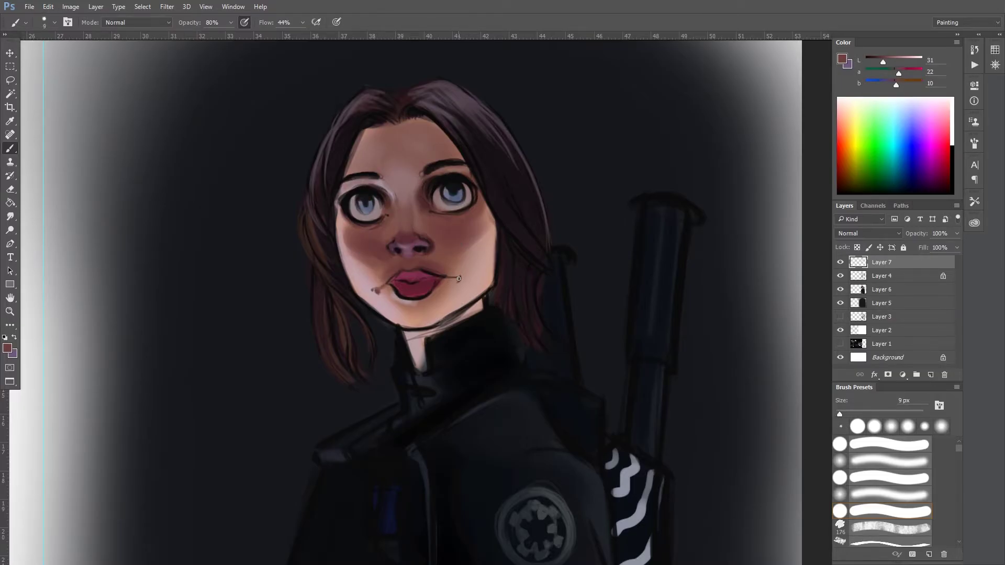
left_click(434, 263, "alt")
Step: Flip the view back and paint red strands into the lower hair on both sides with a 6 px brush at 100% opacity
key("ctrl+shift+h")
key("bracketleft")
key("bracketleft")
key("bracketleft")
key("bracketleft")
key("bracketleft")
key("bracketleft")
left_click(7, 348)
left_click(902, 352)
key("0")
left_click(597, 267, "alt")
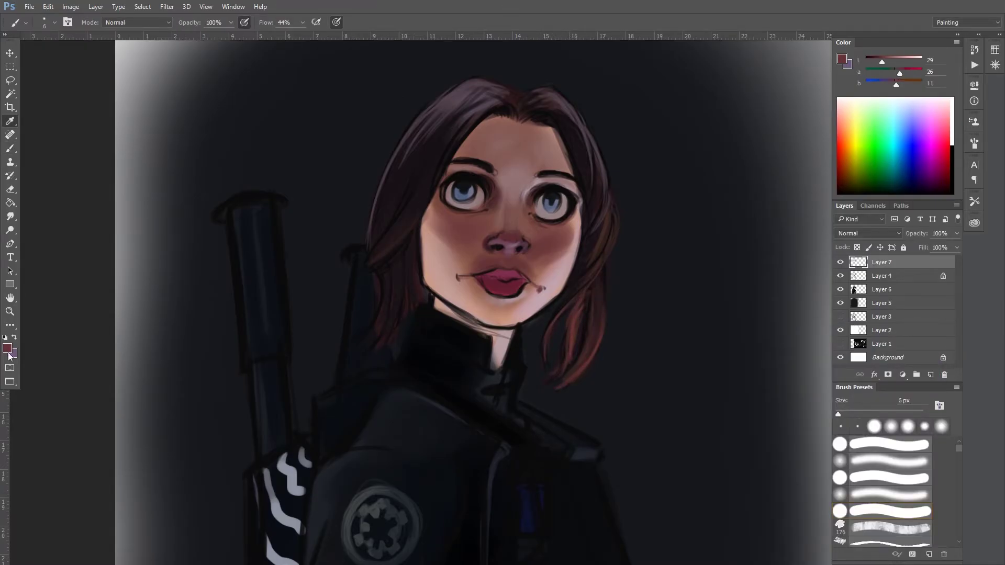
left_click(358, 341, "alt")
Step: Refine the crown of the hair and the eyes with sampled muted brown at 15 px and near-black at 9 px
left_click(503, 94, "alt")
key("bracketright")
key("bracketright")
left_click(564, 198)
key("Return")
key("bracketright")
key("bracketright")
key("bracketright")
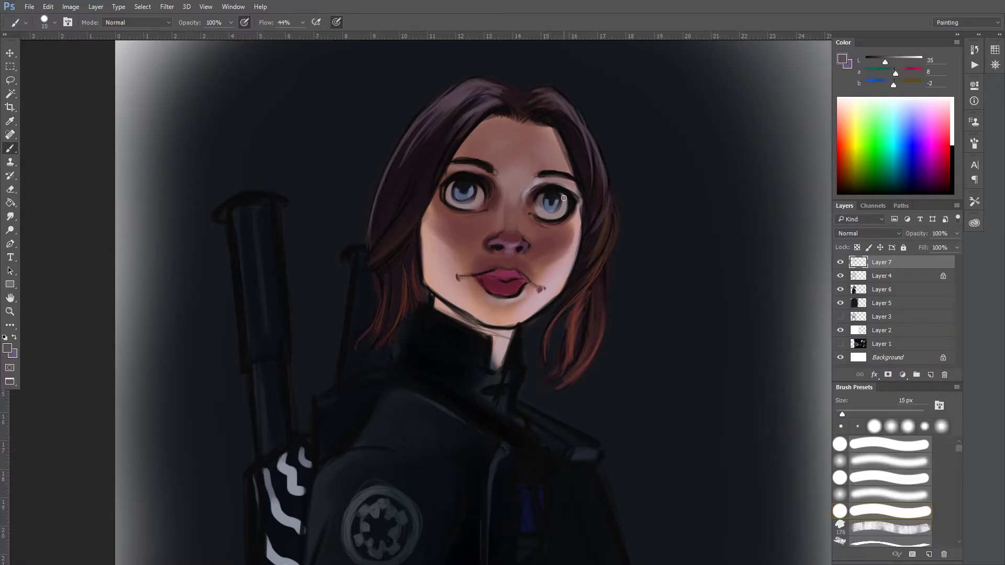
left_click(7, 348)
left_click(550, 202, "alt")
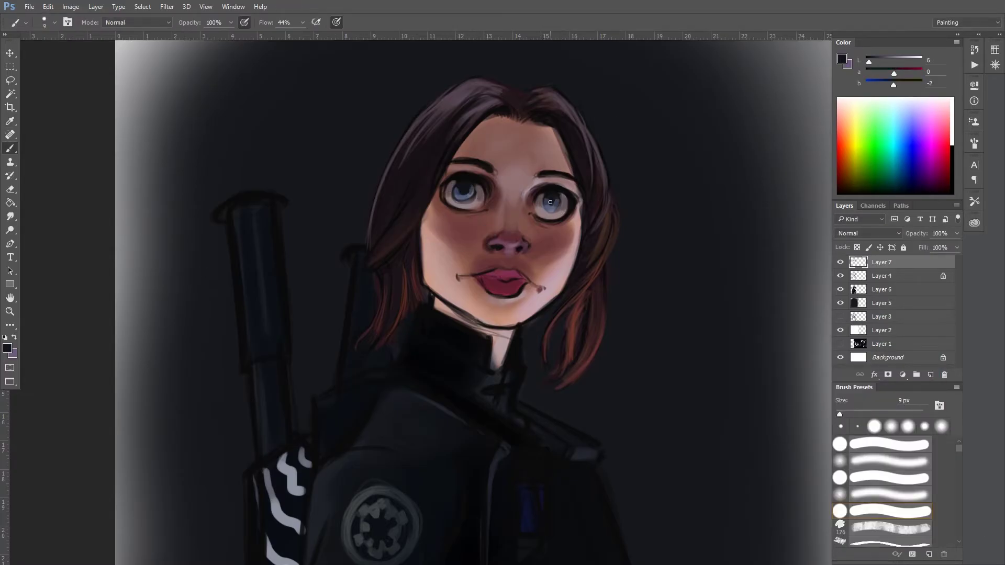
Step: Sample the pale neck tone and repaint the wavy stripes on the back pack, adding grey to their upper ends
left_click(500, 361, "alt")
left_click_drag(503, 377, 488, 333)
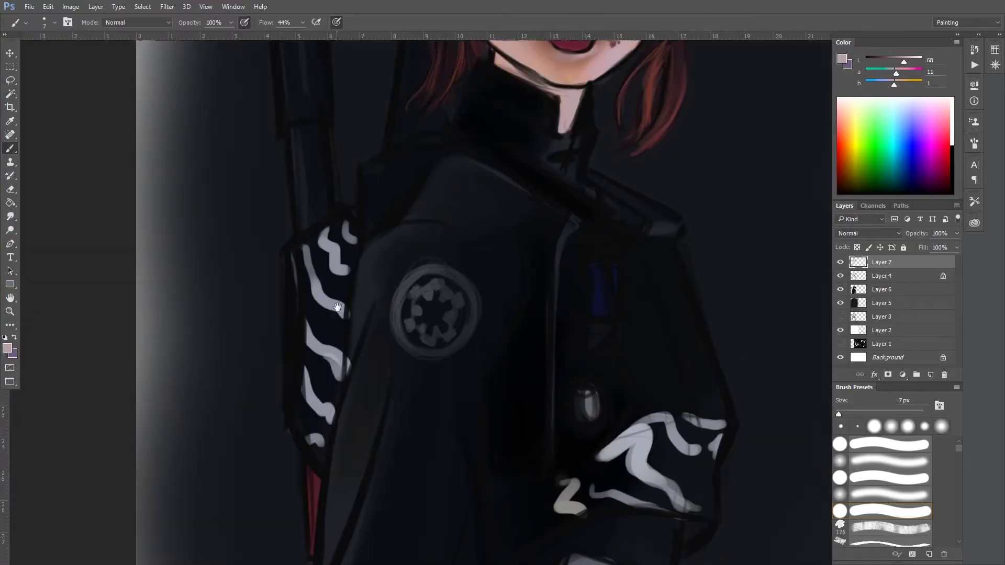
key("bracketright")
key("bracketright")
key("bracketright")
key("bracketright")
mouse_move(337, 307)
left_mouse_down()
mouse_move(386, 255)
mouse_move(369, 390)
left_mouse_up()
left_click_drag(376, 314, 403, 327)
left_click(385, 209, "alt")
left_click_drag(361, 293, 337, 250)
key("bracketright")
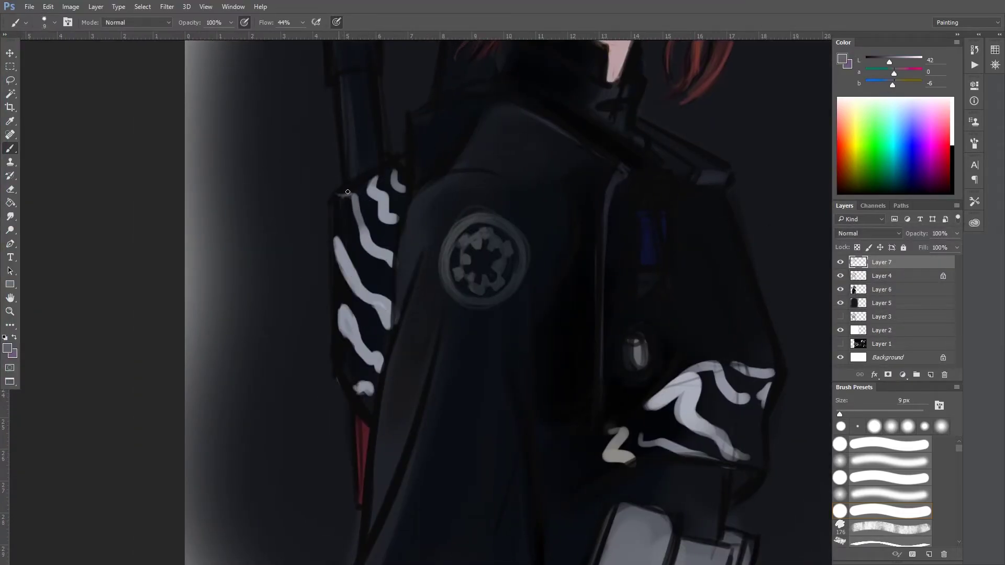
left_click_drag(417, 175, 426, 303)
Step: Sample the jacket's near-black and tidy the collar and shoulder edges with an 8 px brush
left_click(629, 311, "alt")
key("bracketleft")
key("bracketleft")
key("bracketleft")
key("bracketleft")
key("bracketleft")
key("bracketleft")
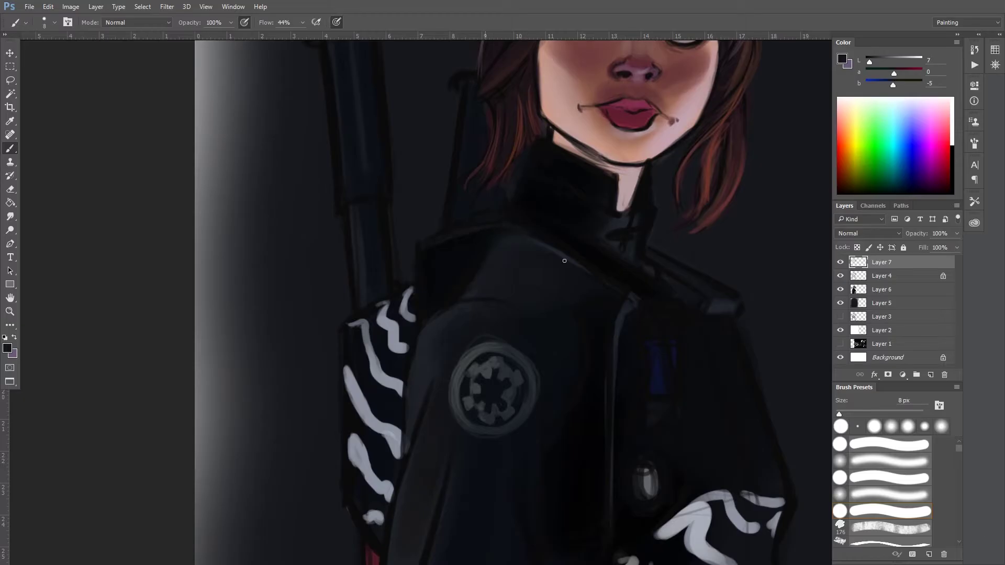
Step: Expand the Navigator, bring the lower uniform into view, and shade the sleeve below the emblem in near-black at 60 px
left_click(994, 65)
mouse_move(906, 100)
left_mouse_down()
mouse_move(913, 87)
mouse_move(910, 121)
left_mouse_up()
key("bracketright")
key("bracketright")
key("bracketright")
key("bracketright")
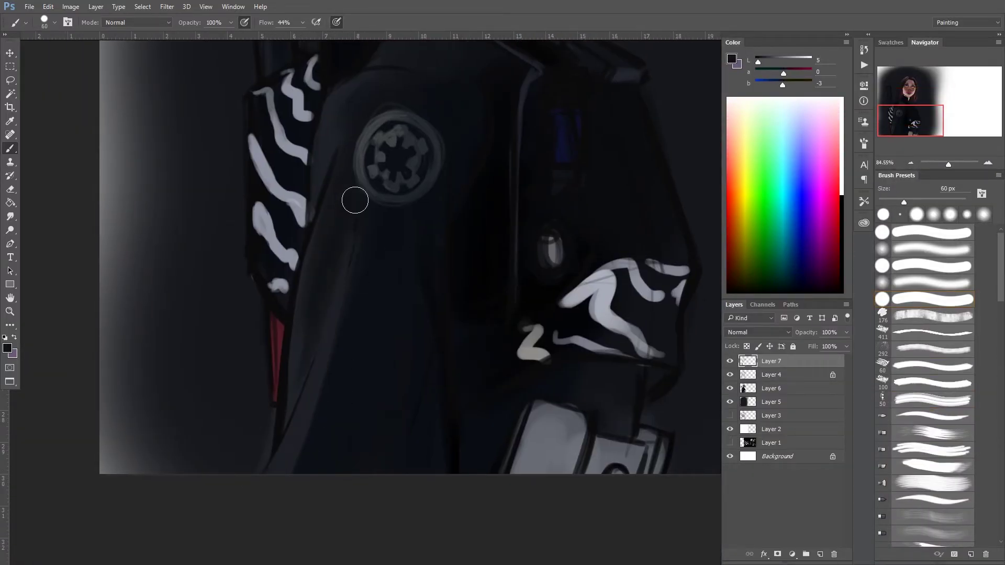
Step: Blend sampled dark grey along the sleeve's back edge below the emblem, reducing the brush to 30 px
left_click(321, 352, "alt")
key("bracketright")
key("bracketright")
key("bracketright")
key("bracketleft")
key("bracketleft")
key("bracketleft")
key("bracketleft")
key("bracketleft")
scroll(314, 246, "down", 3)
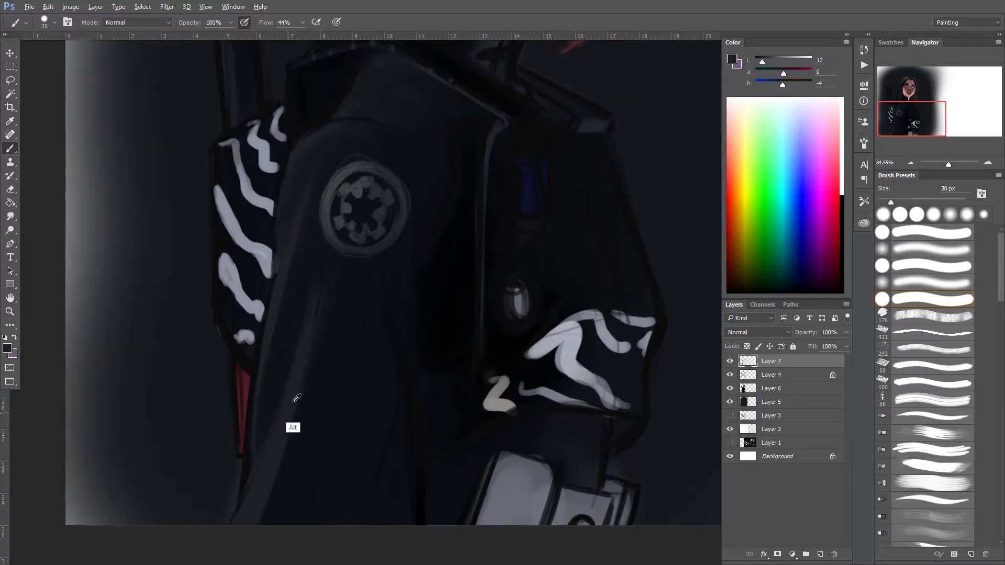
Step: Smooth the sleeve and torso shading with an enlarged brush, sampling dark tones from the uniform
left_click(381, 213, "alt")
scroll(309, 216, "up", 3)
key("bracketright")
key("bracketright")
key("bracketright")
key("bracketright")
key("bracketright")
key("bracketright")
key("bracketright")
left_click(459, 208, "alt")
mouse_move(432, 406)
left_mouse_down()
mouse_move(385, 270)
mouse_move(409, 220)
left_mouse_up()
left_click(449, 343, "alt")
Step: Sample the cuff's dark tone and paint the ribbed folds below the striped forearm guard with a 9 px brush
left_click(589, 334, "alt")
key("bracketleft")
key("bracketleft")
key("bracketleft")
key("bracketleft")
key("bracketleft")
key("bracketleft")
key("bracketleft")
key("bracketleft")
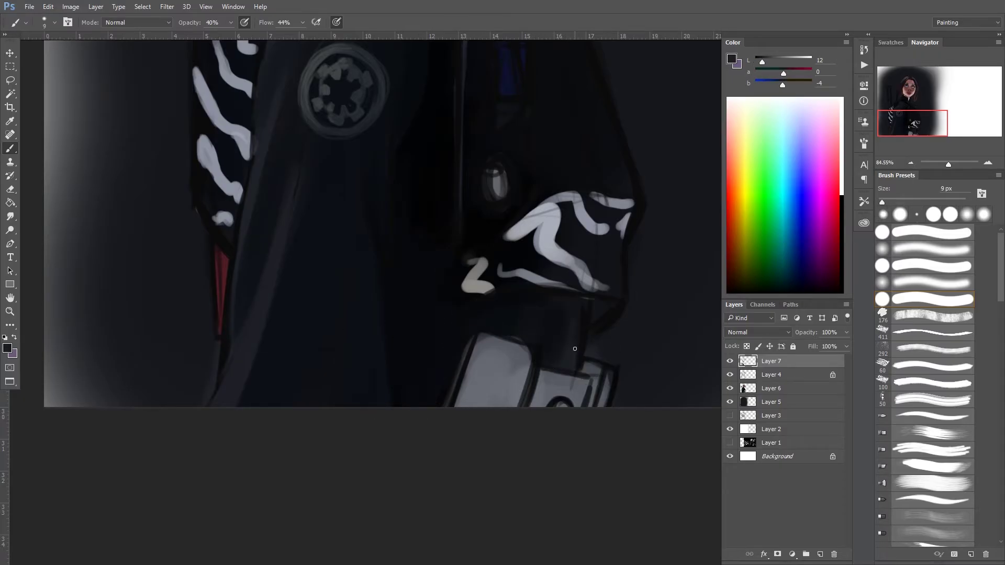
mouse_move(549, 301)
left_mouse_down()
mouse_move(581, 367)
mouse_move(621, 303)
left_mouse_up()
Step: Paint over the dark lines of the grey glove below the forearm guard with sampled mid-greys, starting at 25 px
left_click(518, 377, "alt")
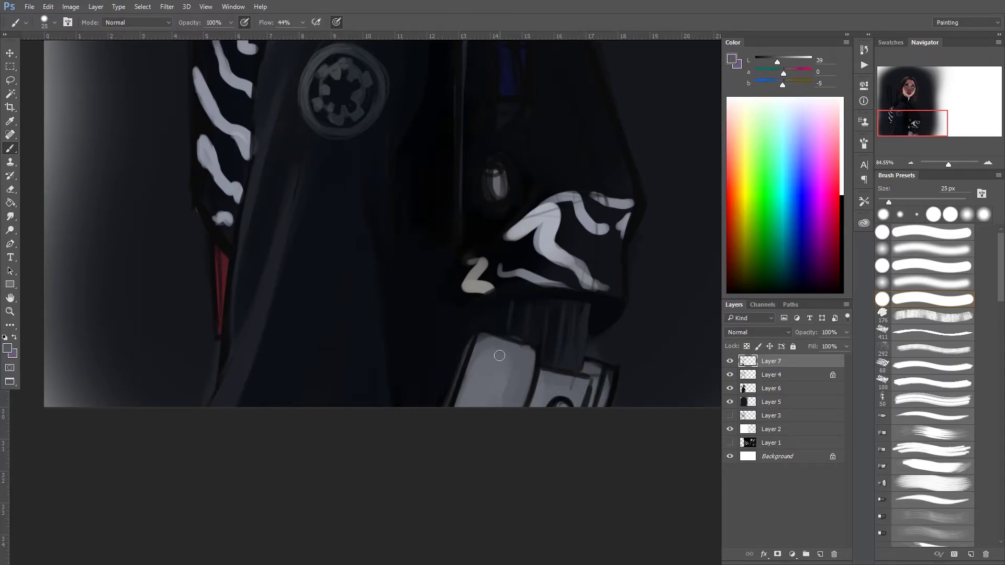
left_click_drag(492, 356, 446, 408)
left_click(567, 382, "alt")
mouse_move(607, 367)
left_mouse_down()
mouse_move(560, 406)
mouse_move(523, 388)
mouse_move(496, 391)
left_mouse_up()
scroll(497, 391, "down", 3)
key("bracketright")
key("bracketright")
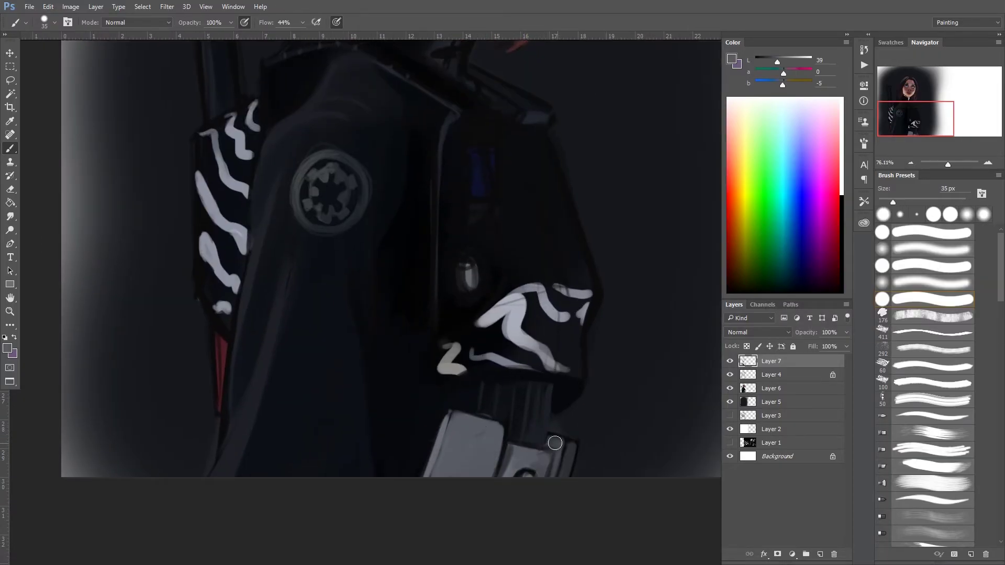
Step: Sample dark tones from the uniform and shade the jacket around the round chest button
scroll(455, 320, "up", 1)
left_click(455, 320, "alt")
left_click(441, 316, "alt")
mouse_move(447, 297)
left_mouse_down()
mouse_move(438, 348)
mouse_move(458, 312)
left_mouse_up()
left_click(432, 326, "alt")
Step: Check the line art with the paint layers hidden, and redefine the blue chest badge and its grey clips
key("bracketright")
key("bracketright")
key("bracketright")
key("bracketright")
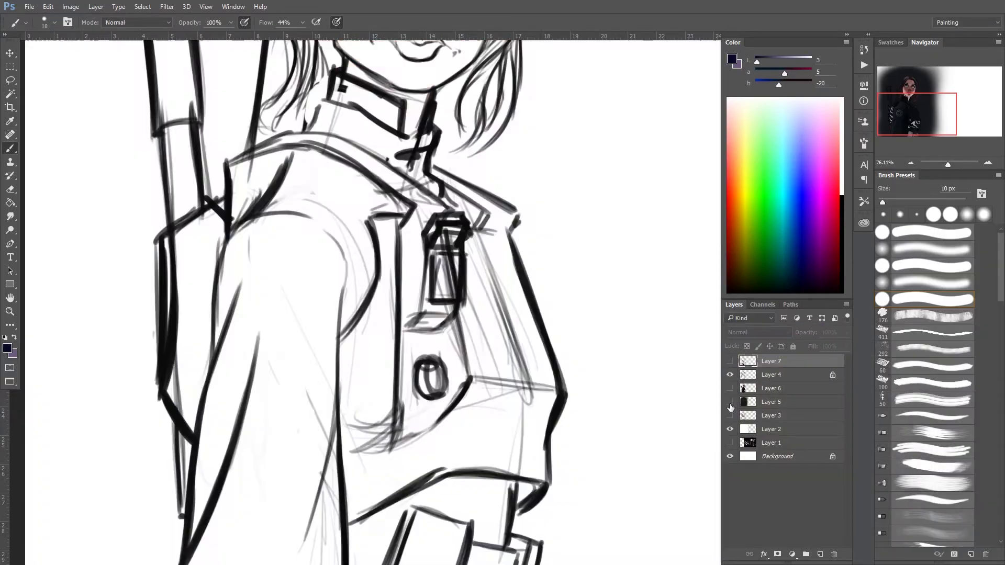
left_click(913, 355)
key("bracketright")
key("bracketright")
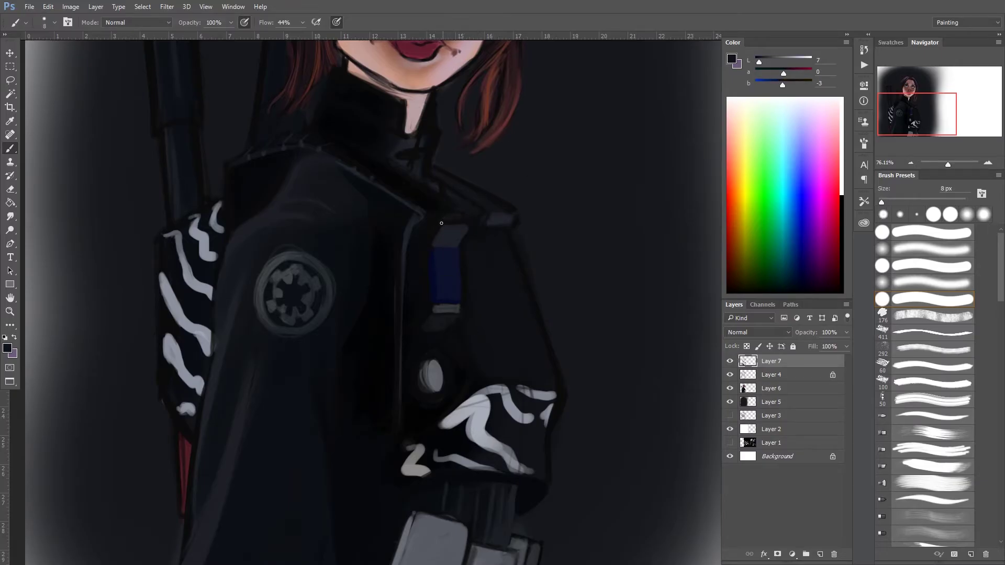
Step: Sample the light stripe tone and repaint the stripes on the forearm guard with brighter, cleaner shapes
key("bracketright")
key("bracketright")
key("bracketright")
key("bracketright")
key("bracketright")
key("bracketright")
left_click(451, 428, "alt")
mouse_move(435, 429)
left_mouse_down()
mouse_move(506, 450)
mouse_move(484, 471)
mouse_move(413, 464)
left_mouse_up()
mouse_move(471, 393)
left_mouse_down()
mouse_move(555, 396)
mouse_move(545, 432)
left_mouse_up()
Step: Brighten and reshape the light stripes on the lower part of the back guard with a smaller brush
key("bracketleft")
key("bracketleft")
key("bracketleft")
mouse_move(188, 356)
left_mouse_down()
mouse_move(162, 262)
mouse_move(204, 296)
mouse_move(178, 363)
mouse_move(192, 417)
left_mouse_up()
Step: Smooth the dark gaps between the forearm guard's stripes with sampled near-black tones at 35 px
key("bracketright")
key("bracketright")
key("bracketright")
key("bracketright")
left_click(524, 436, "alt")
left_click(534, 404, "alt")
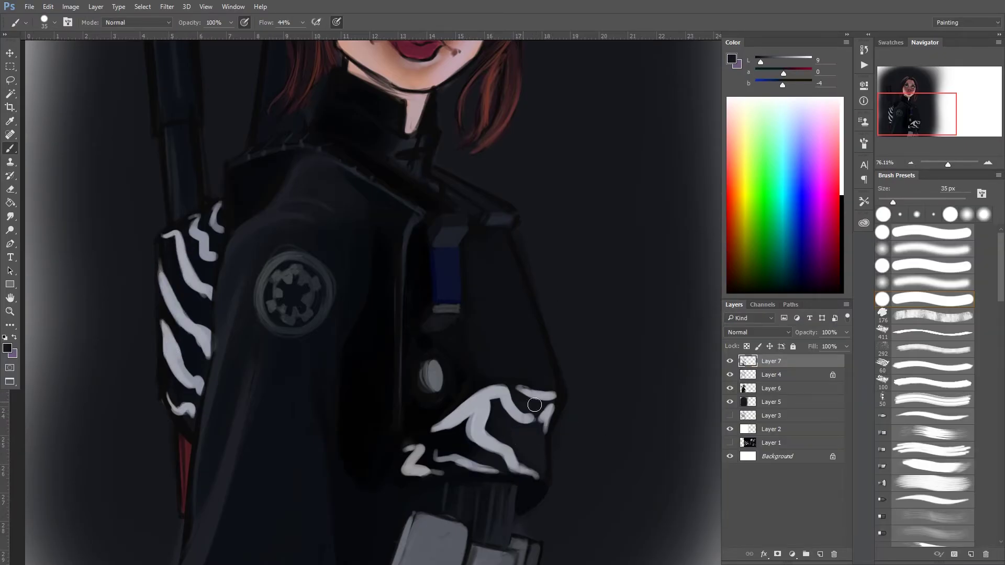
Step: Paint the scarf folds below the chin with a sampled dark grey at 10 px
key("bracketleft")
key("bracketleft")
key("bracketleft")
key("bracketleft")
key("bracketleft")
left_click(421, 149, "alt")
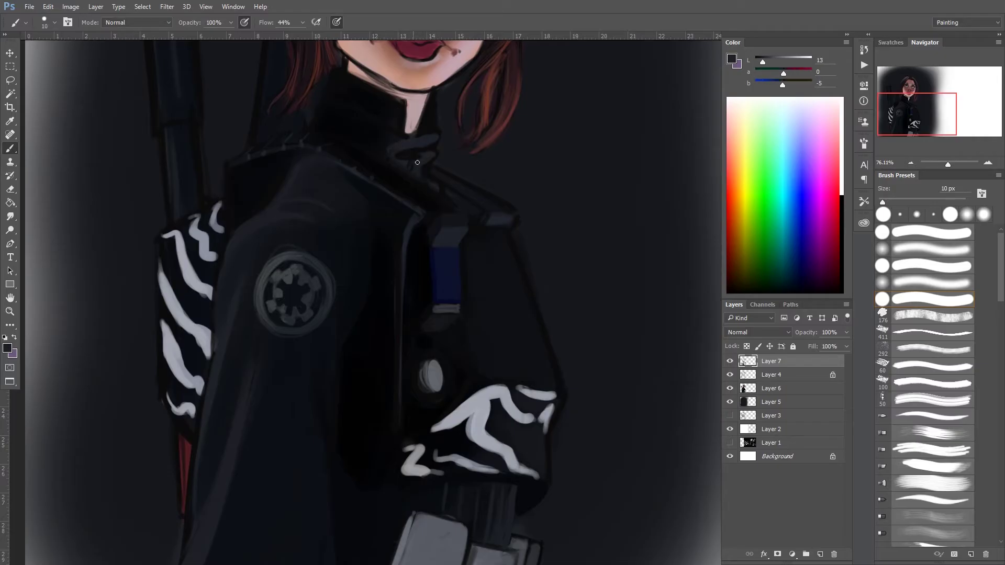
left_click_drag(420, 112, 435, 185)
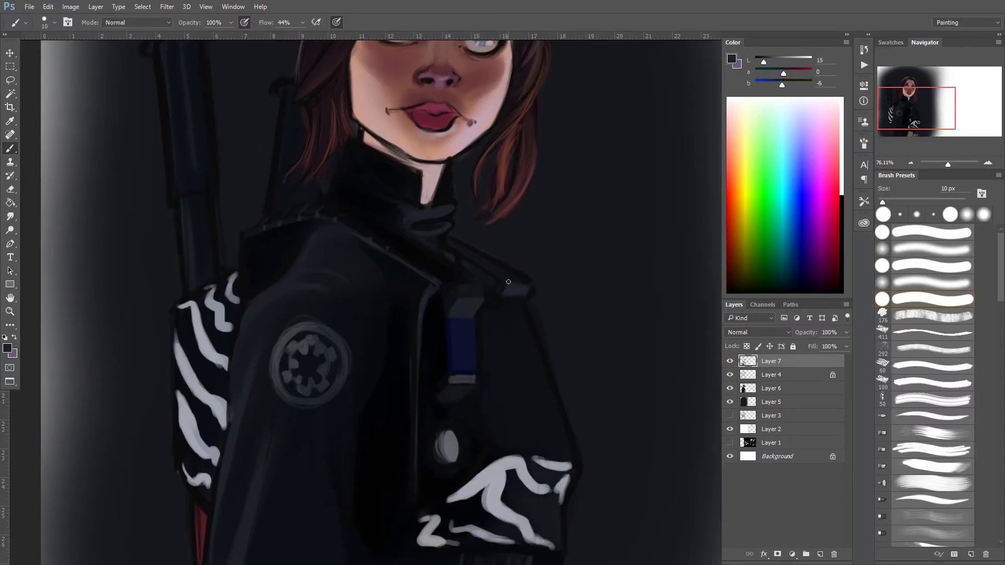
key("bracketleft")
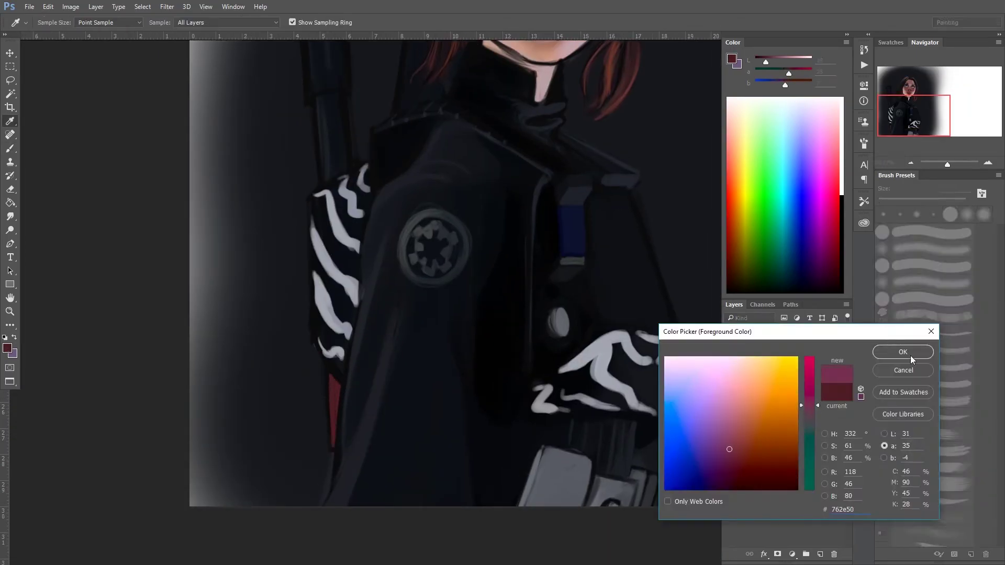
Step: Set the foreground colour to #762e50 and brighten the red strip below the back guard with an enlarged brush
key("bracketright")
key("bracketright")
key("bracketright")
key("bracketright")
key("bracketright")
key("bracketright")
key("bracketright")
Step: Shade the upper shaft of the weapon behind the shoulder with a sampled near-black at 20 px
scroll(403, 280, "up", 2)
left_click(394, 240, "alt")
key("bracketleft")
key("bracketleft")
left_click_drag(391, 192, 390, 161)
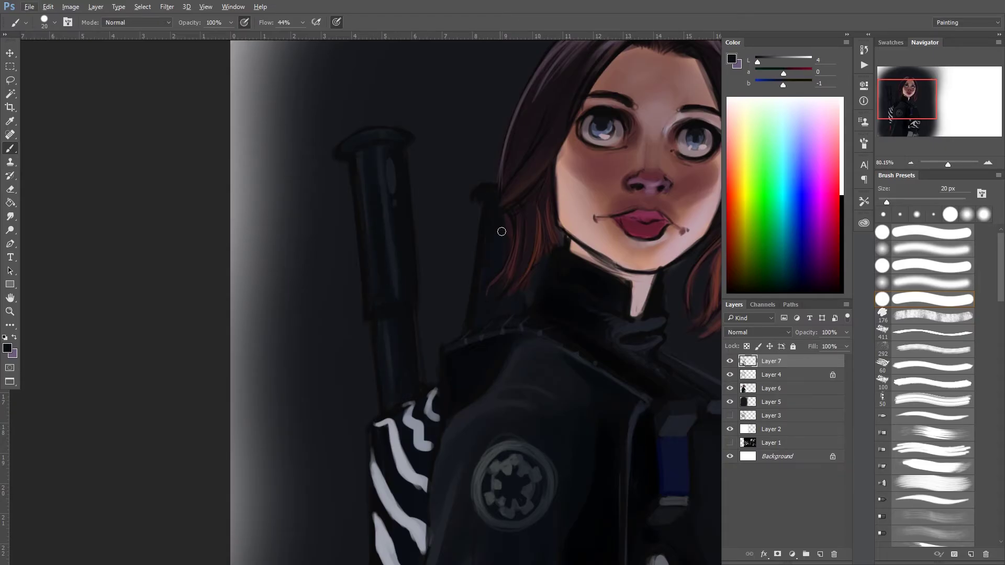
Step: Choose a mid-grey and paint the edge highlights of the clip at the jacket flap's outer corner at 8 px
scroll(543, 207, "down", 3)
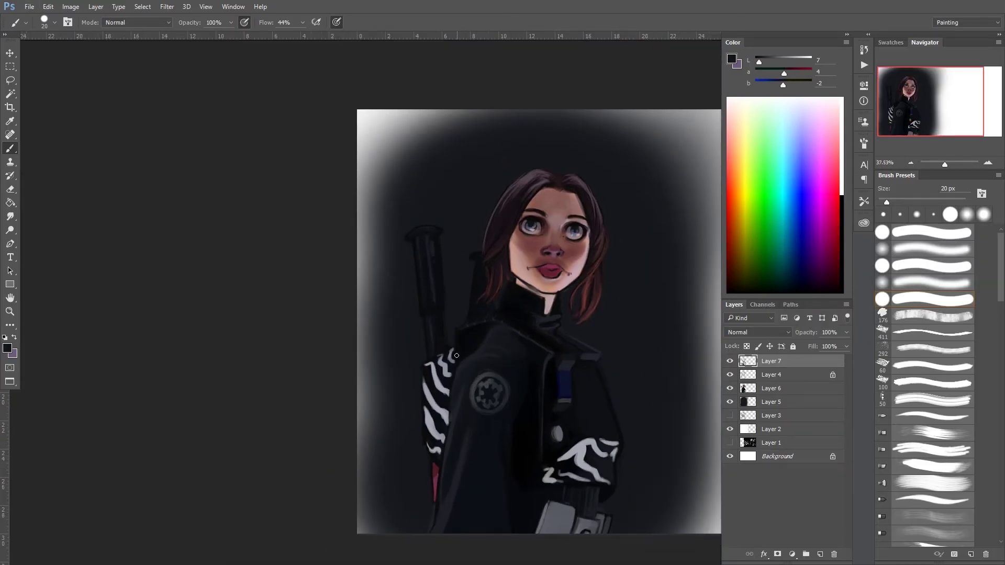
left_click_drag(366, 293, 157, 293)
scroll(366, 293, "up", 3)
left_click(7, 348)
left_click(729, 453)
key("Return")
left_click_drag(387, 360, 424, 363)
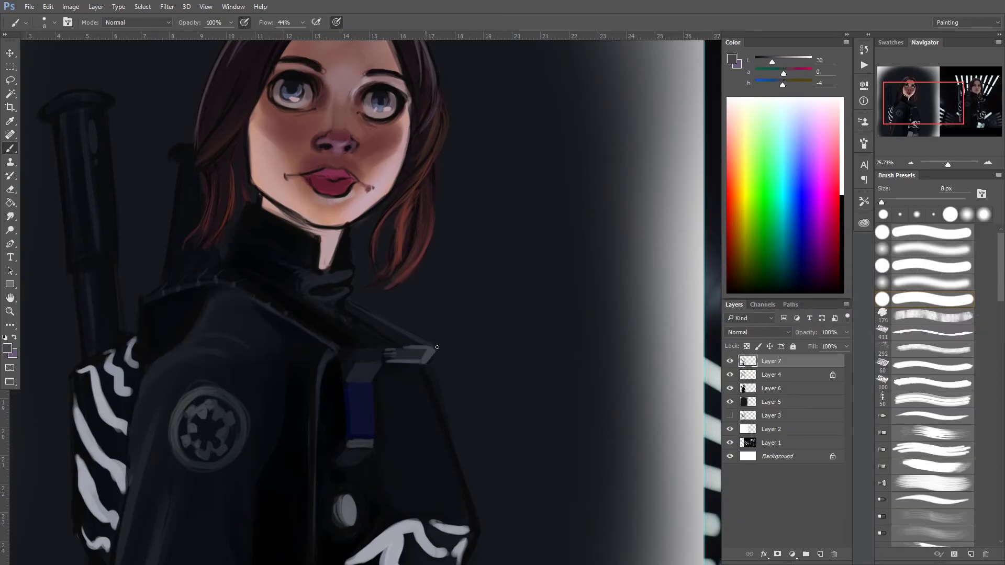
Step: Outline the outer edge of the striped forearm guard in light grey at 8 px
scroll(417, 292, "down", 3)
scroll(471, 298, "down", 3)
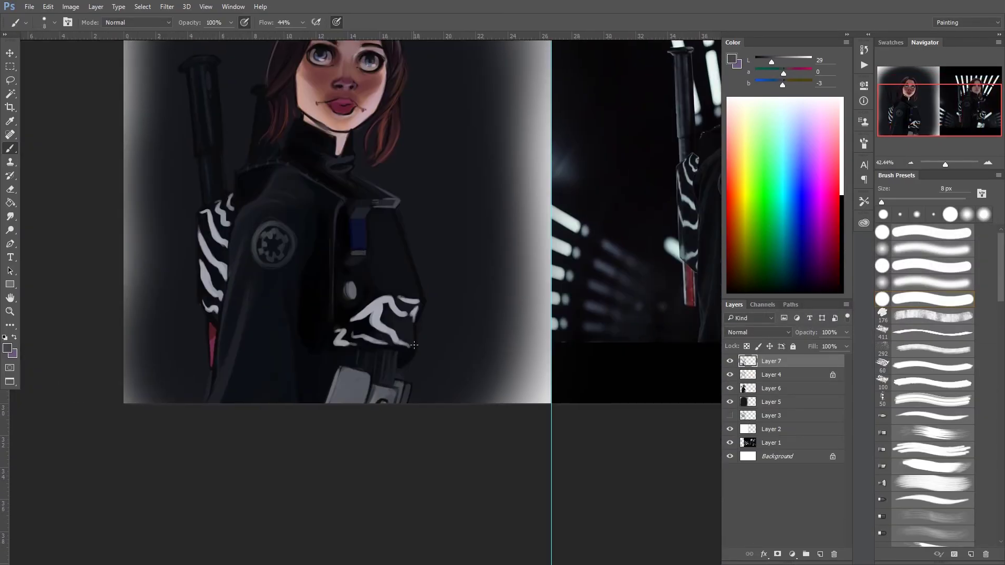
scroll(422, 385, "up", 2)
left_click_drag(435, 325, 422, 390)
scroll(685, 298, "down", 2)
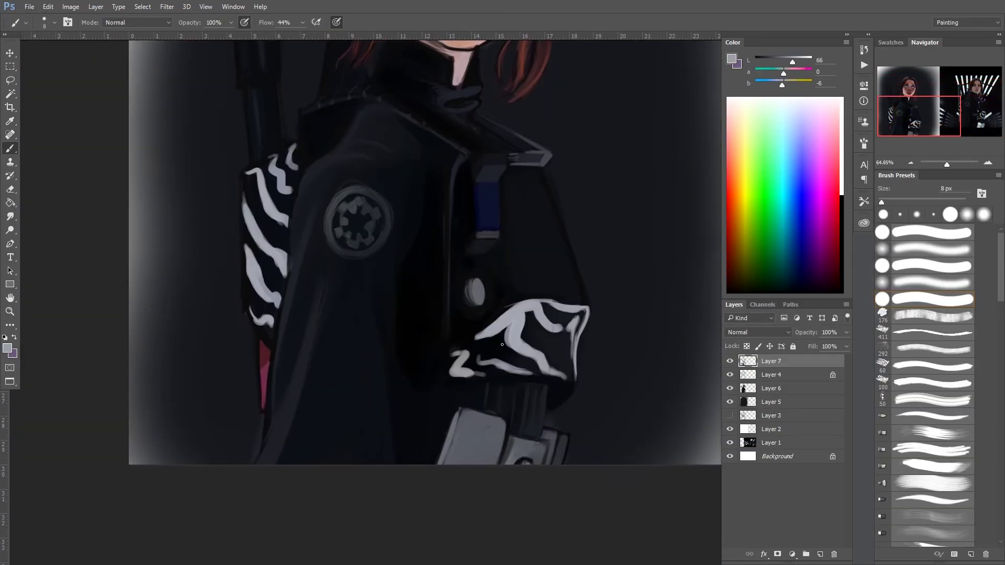
Step: Edge the striped back guard with sampled light grey at 15 px and choose a dark grey for its shading
left_click(684, 298, "alt")
scroll(244, 177, "up", 2)
left_click(247, 263, "alt")
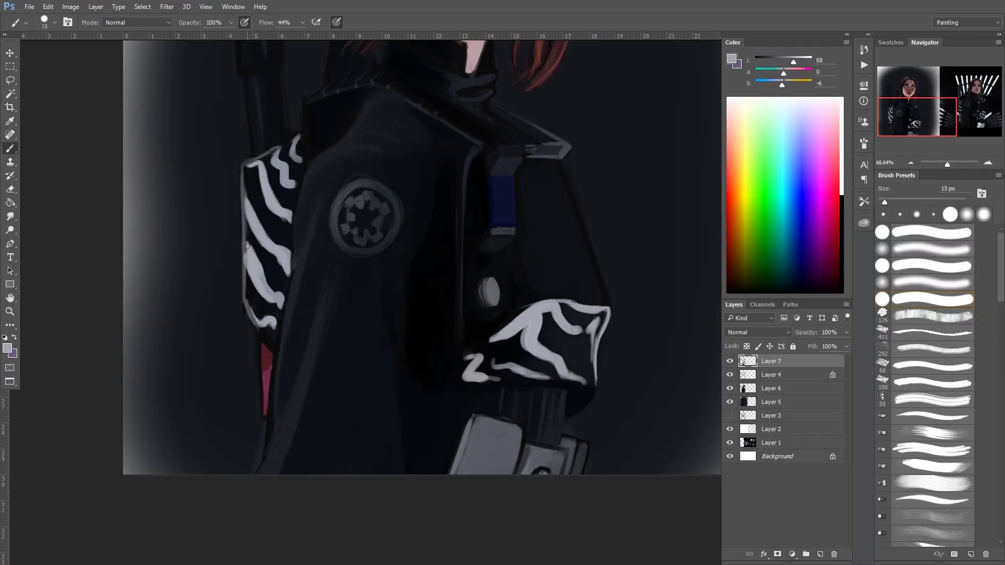
left_click(7, 349)
left_click(729, 442)
left_click(904, 351)
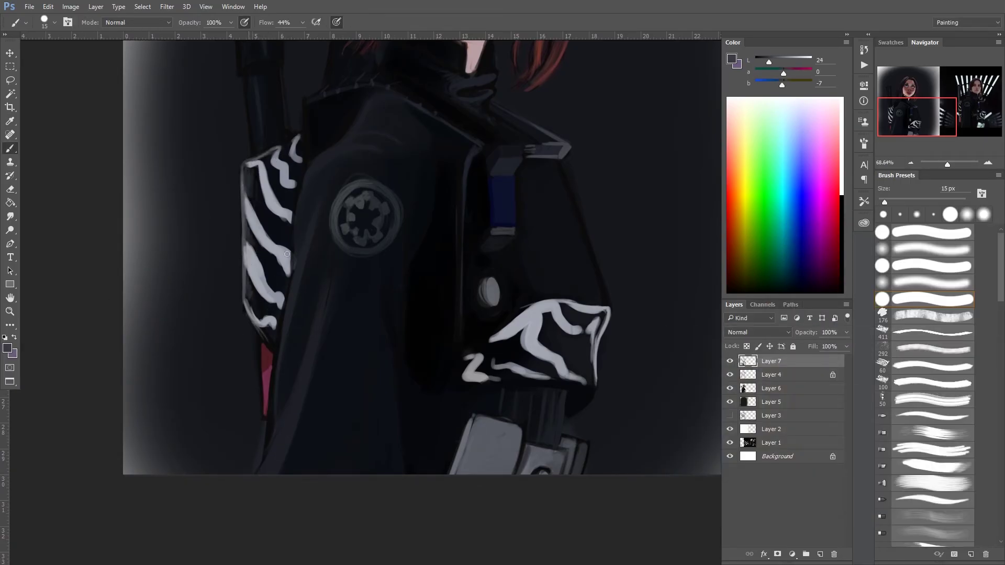
Step: Paint a near-black seam down the chest panel above the forearm guard at 9 px
left_click(597, 336, "alt")
left_click_drag(597, 336, 435, 376)
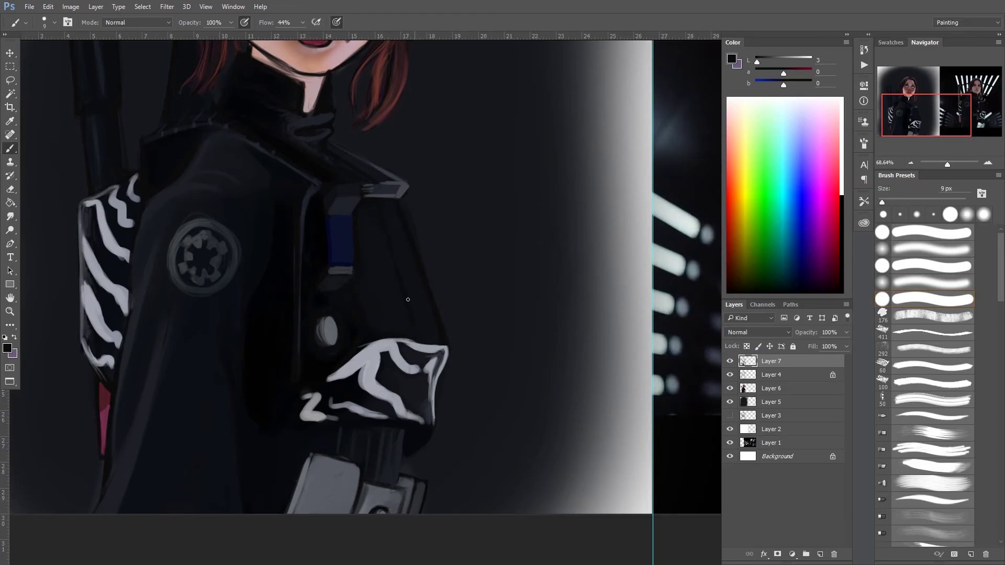
scroll(366, 256, "right", 10)
scroll(307, 332, "left", 11)
Step: Draw thin curved fold lines at the jacket's waist and rework the small stripes at the forearm guard's inner corner
left_click(331, 303, "alt")
key("bracketleft")
key("bracketleft")
key("bracketleft")
key("bracketleft")
key("bracketleft")
left_click_drag(332, 293, 377, 298)
Step: Darken the chest panel near the forearm guard with sampled near-black at 10 px
key("bracketright")
key("bracketright")
left_click(412, 341, "alt")
mouse_move(411, 335)
left_mouse_down()
mouse_move(430, 327)
mouse_move(421, 357)
left_mouse_up()
left_click(412, 341, "alt")
scroll(527, 248, "down", 3)
scroll(526, 247, "up", 5)
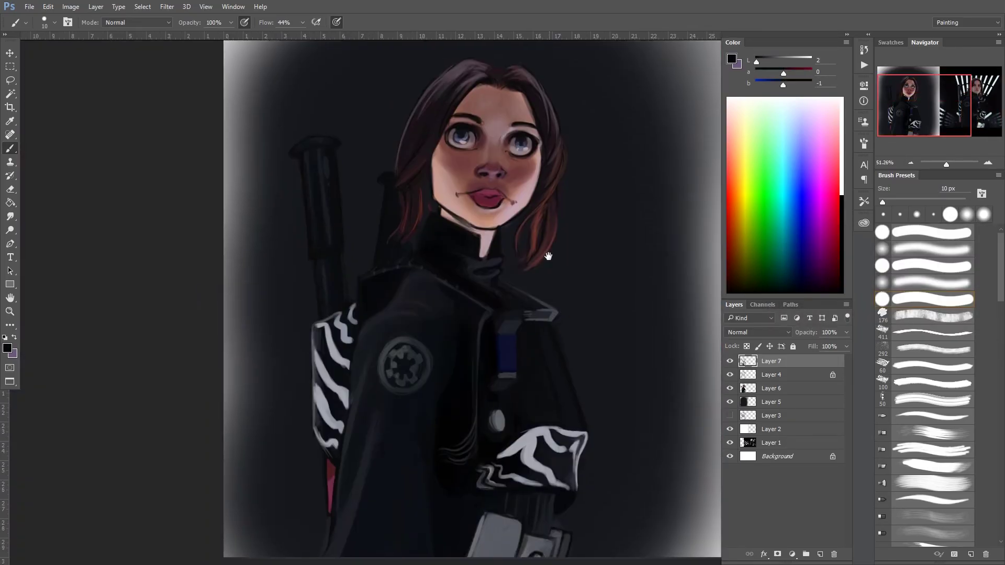
Step: Sample dark red-brown and skin tones and refine the jaw outline beside the cheek, with the brush at 100% opacity
scroll(527, 247, "up", 3)
left_click(391, 261, "alt")
left_click(388, 246, "alt")
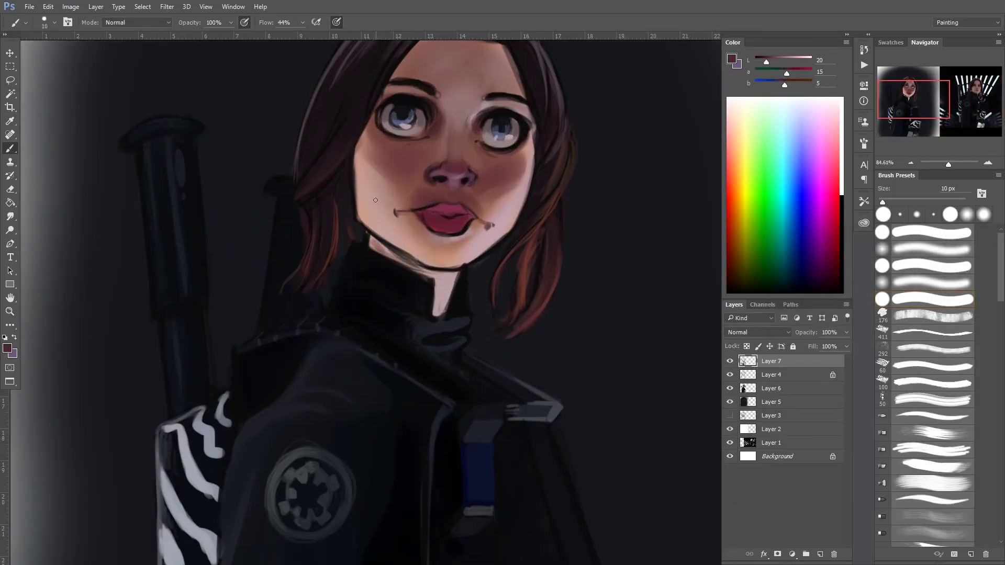
key("bracketleft")
mouse_move(390, 220)
left_mouse_down()
mouse_move(380, 251)
mouse_move(421, 275)
mouse_move(414, 254)
left_mouse_up()
left_click(398, 246, "alt")
key("0")
Step: Thin and clean up the outline under the chin with a finer brush, using a sampled near-black
key("bracketleft")
key("bracketleft")
key("bracketleft")
key("bracketleft")
key("bracketleft")
key("bracketleft")
left_click(434, 263, "alt")
scroll(434, 264, "down", 3)
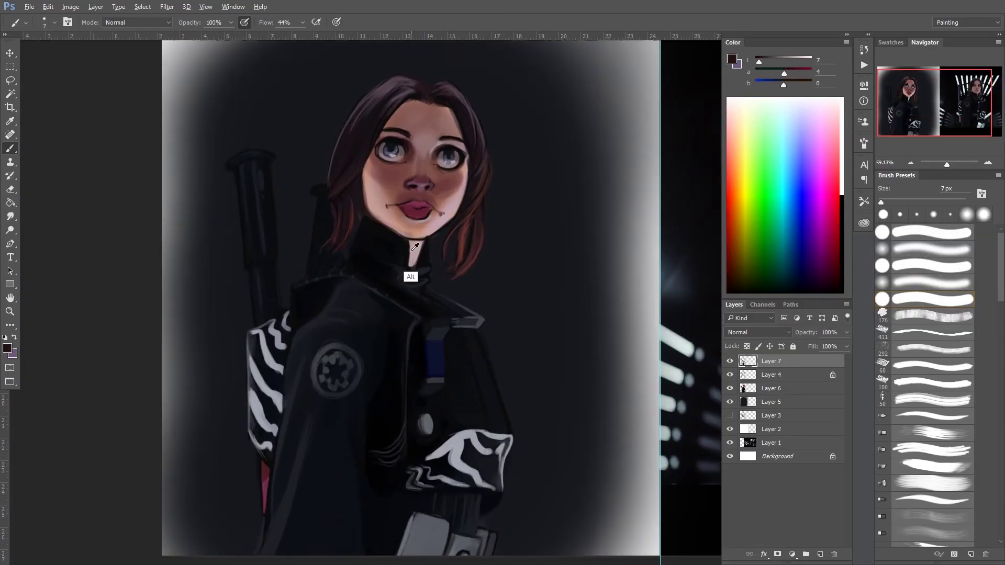
Step: Sample the skin tone at the throat and fill the visible neck area with warm peach
left_click(415, 246, "alt")
scroll(414, 247, "up", 2)
key("bracketright")
key("bracketright")
key("bracketright")
key("bracketright")
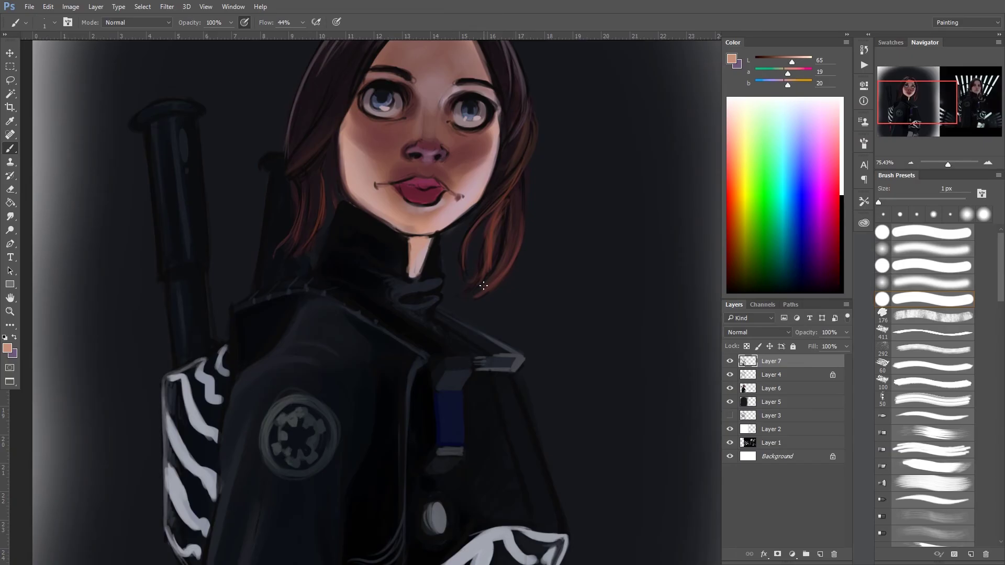
Step: Sample a dark grey and write the artist's signature along the torso's outer edge with a 4 px brush
scroll(475, 309, "down", 2)
scroll(460, 359, "up", 4)
left_click(440, 334, "alt")
key("bracketleft")
key("bracketleft")
key("bracketleft")
key("bracketleft")
key("bracketleft")
key("bracketleft")
key("bracketleft")
left_click_drag(511, 383, 534, 394)
scroll(524, 398, "down", 3)
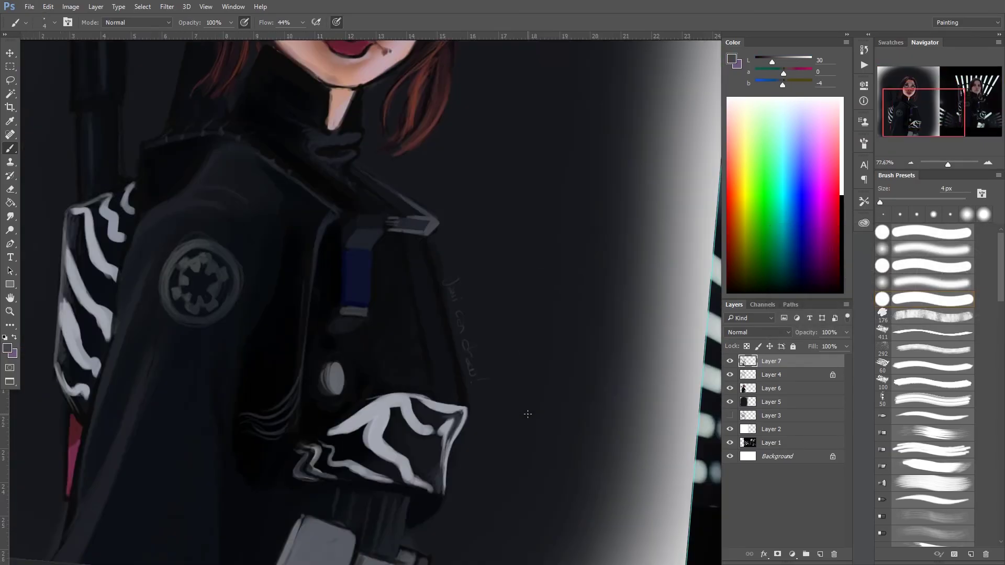
Step: Display the whole finished painting in full-screen mode
scroll(527, 415, "down", 3)
key("f")
key("f")
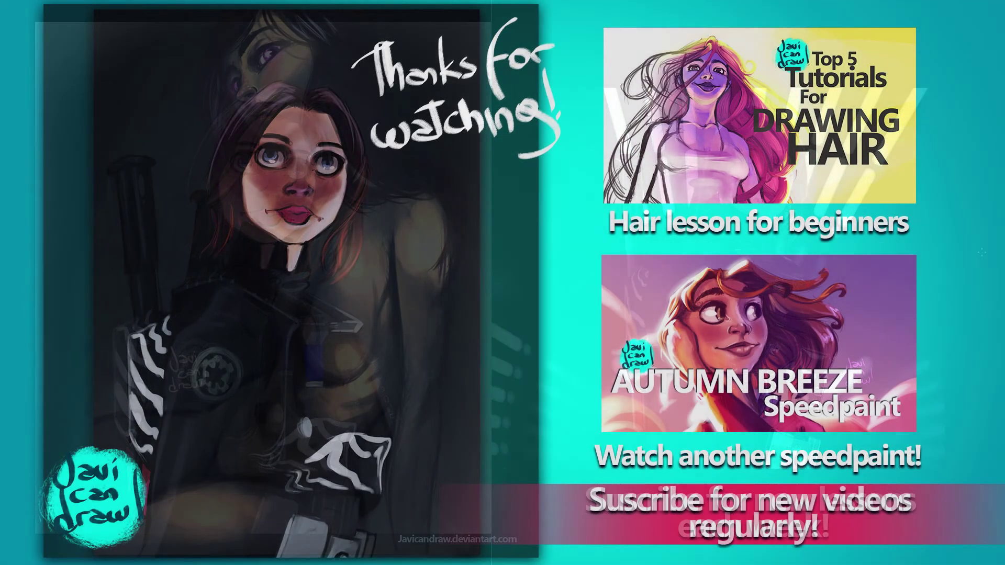